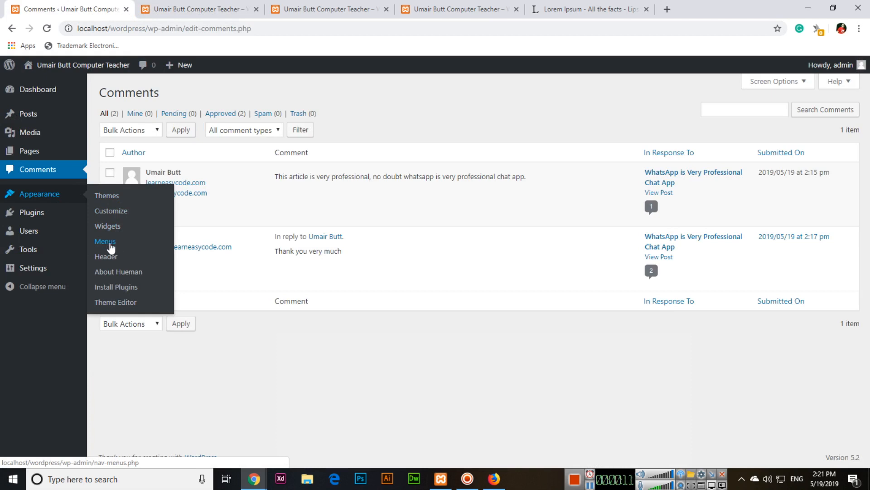
- Create a new navigation menu named Main Menu in the Appearance settings
click(105, 241)
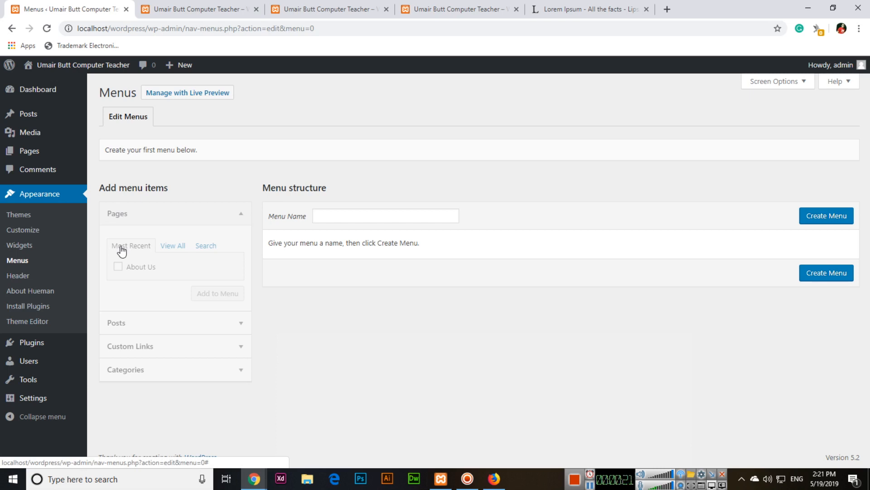
click(369, 216)
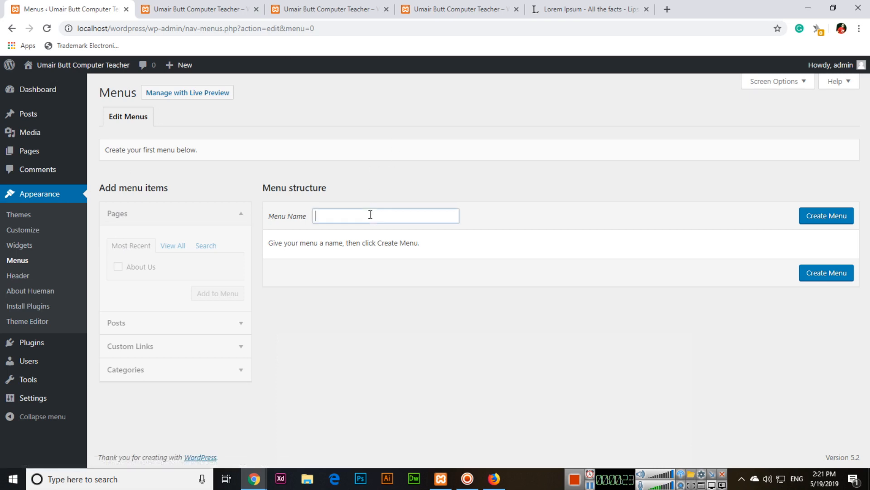
text(Mqain Menu)
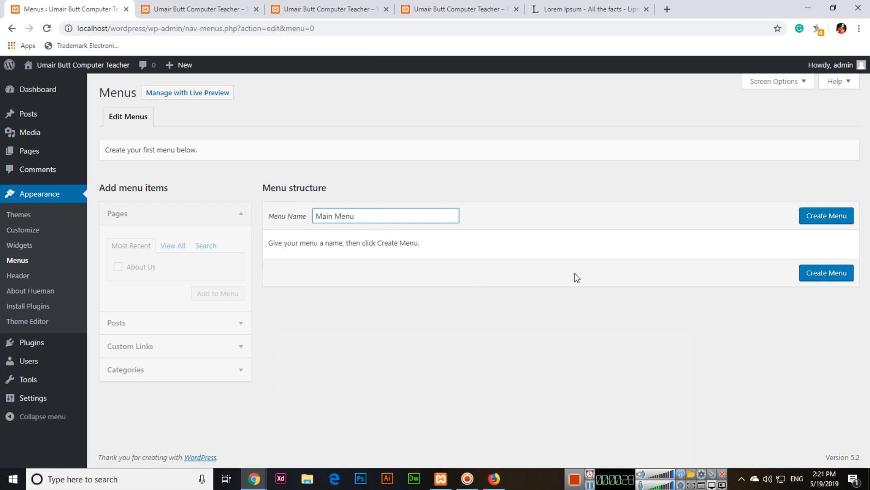
click(827, 217)
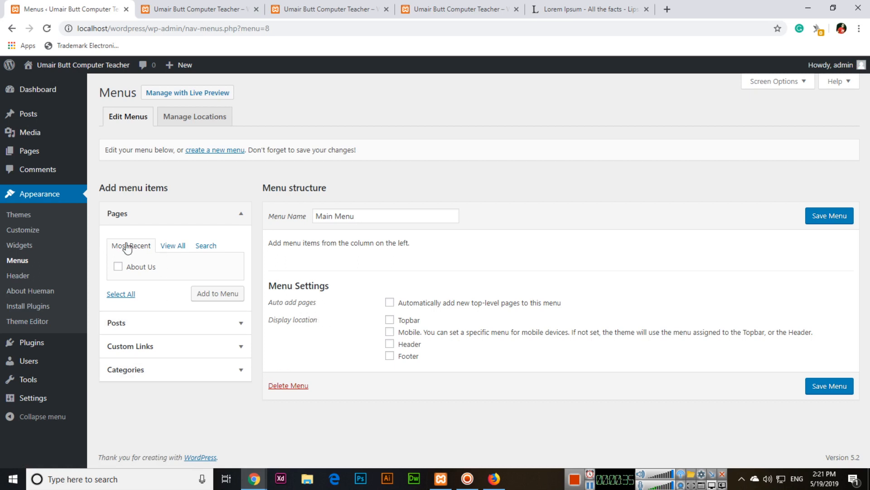
- Add the Home page from the full page list to Main Menu
click(167, 247)
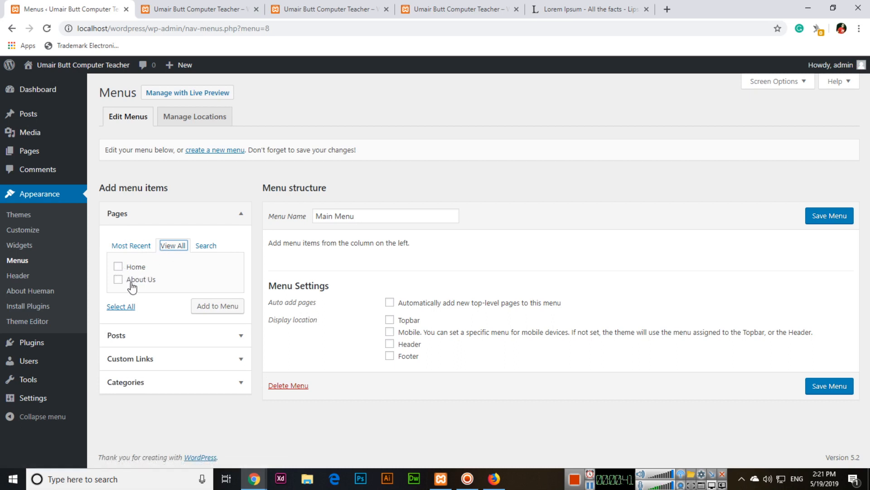
click(118, 267)
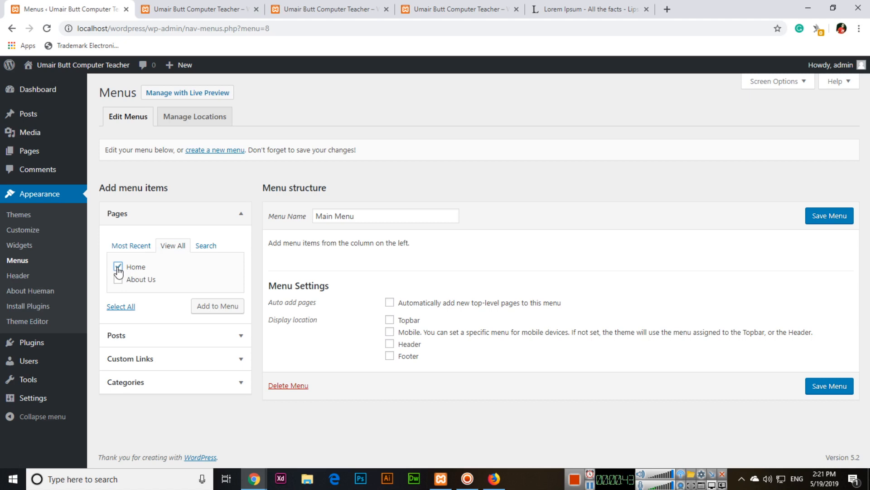
click(228, 311)
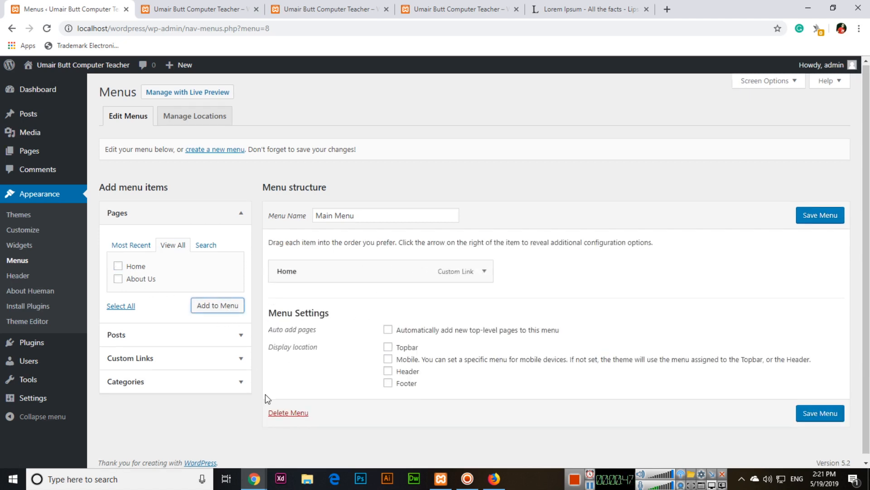
- Add the Education, Fashion, News, Technology, WhatsApp and Travel categories to Main Menu
click(236, 377)
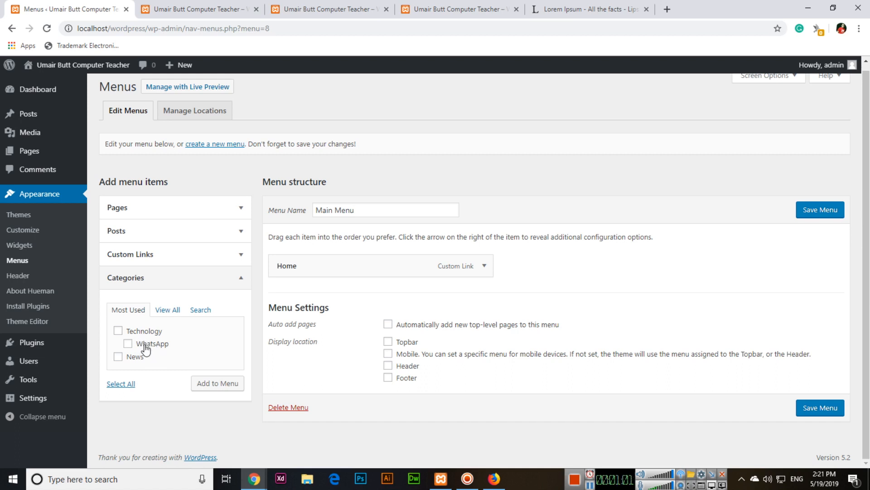
click(169, 311)
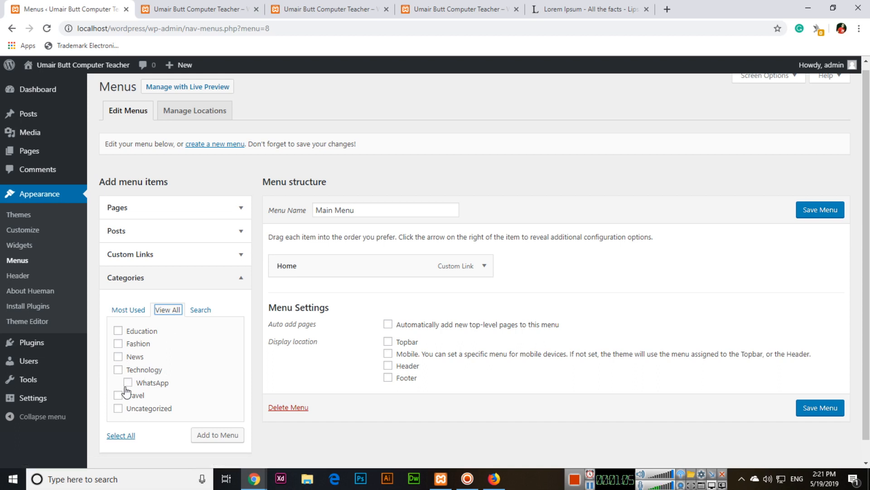
click(136, 332)
click(135, 344)
click(134, 357)
click(132, 375)
click(138, 383)
click(136, 396)
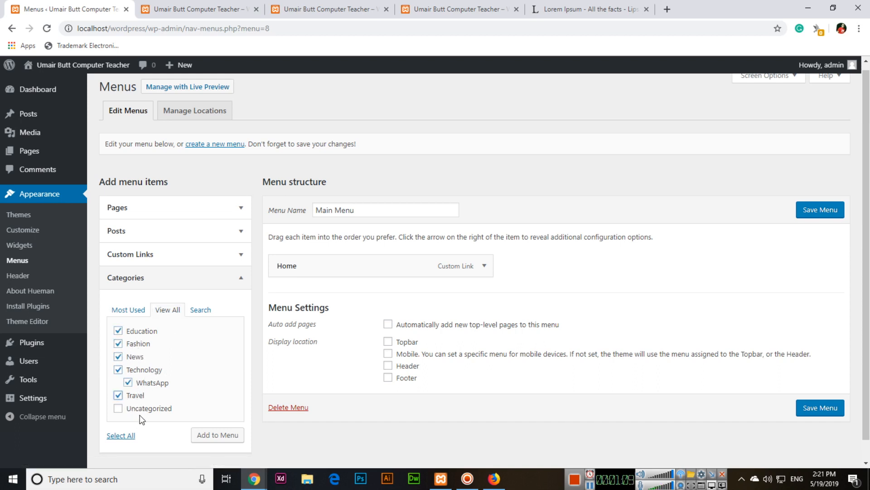
click(222, 436)
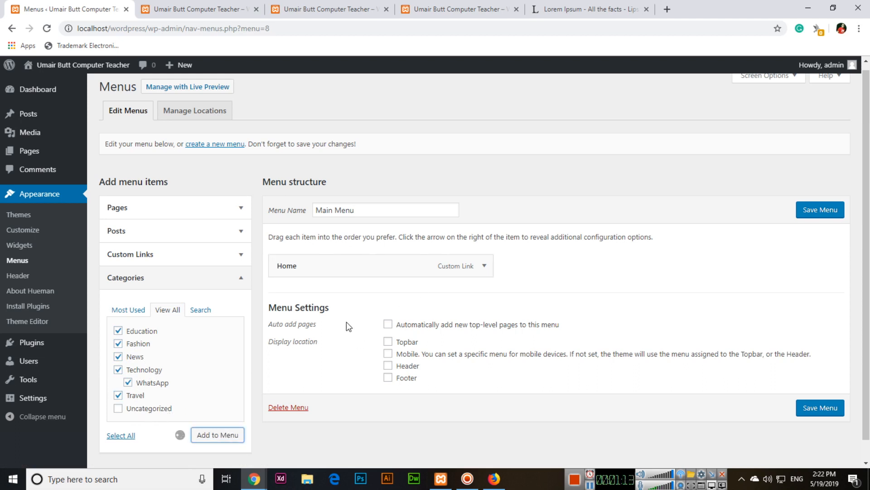
- Review the items added to Main Menu and save the menu
scroll(355, 272, down, 3)
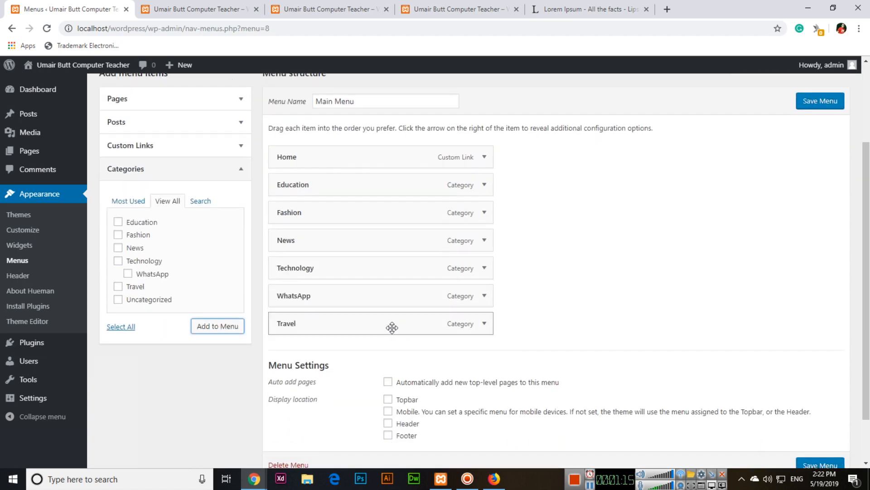
scroll(398, 287, up, 1)
click(815, 155)
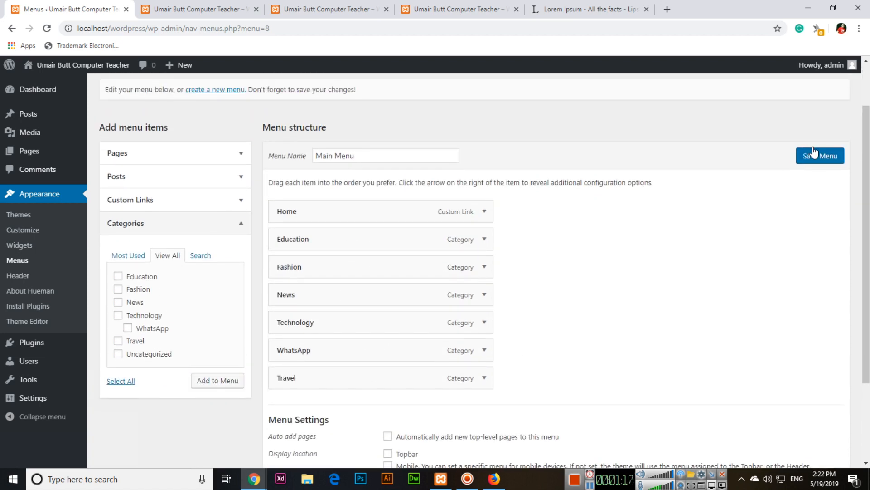
click(813, 159)
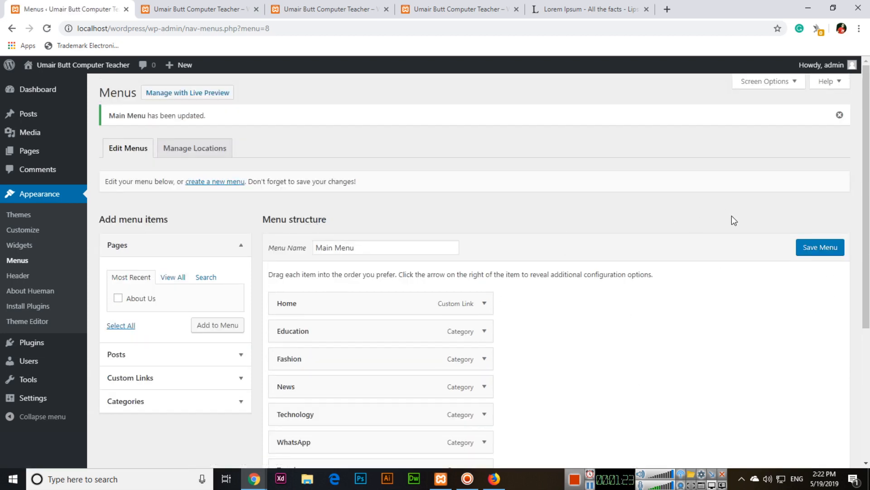
- Reload the site's front page to check for the new menu, and return to the menu editor
click(208, 9)
click(47, 29)
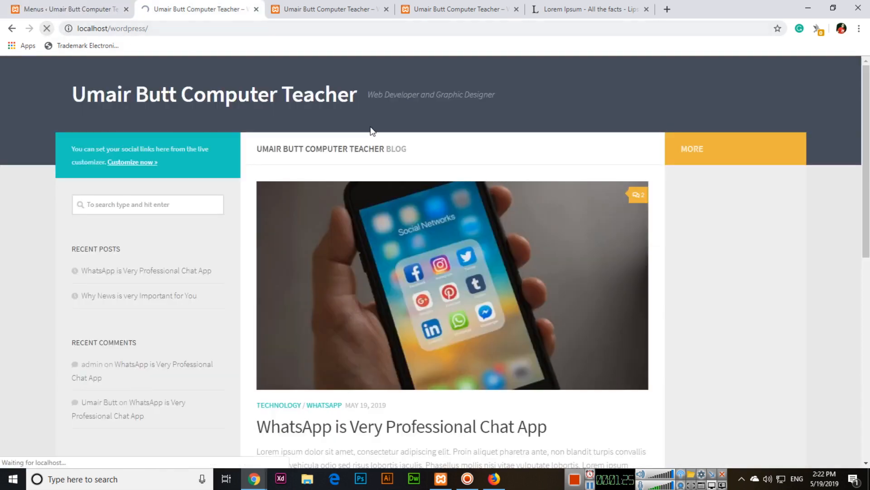
click(96, 13)
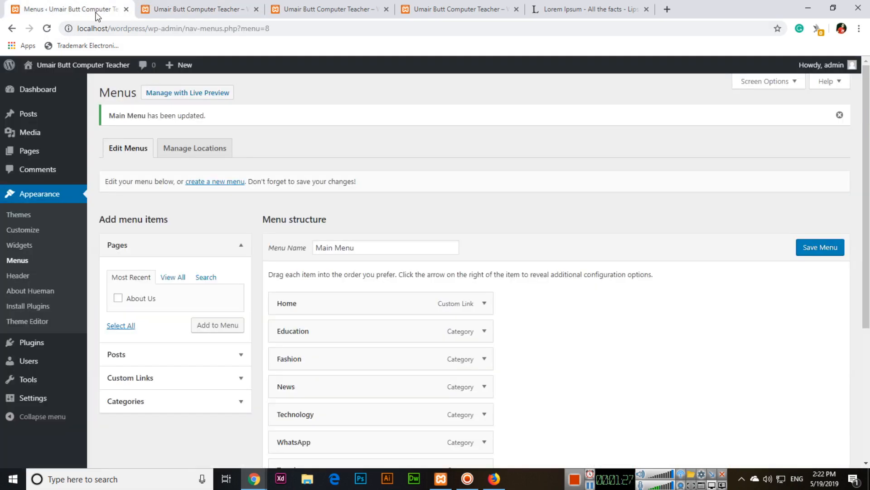
- Assign Main Menu to the Header theme location and save the menu locations
click(217, 150)
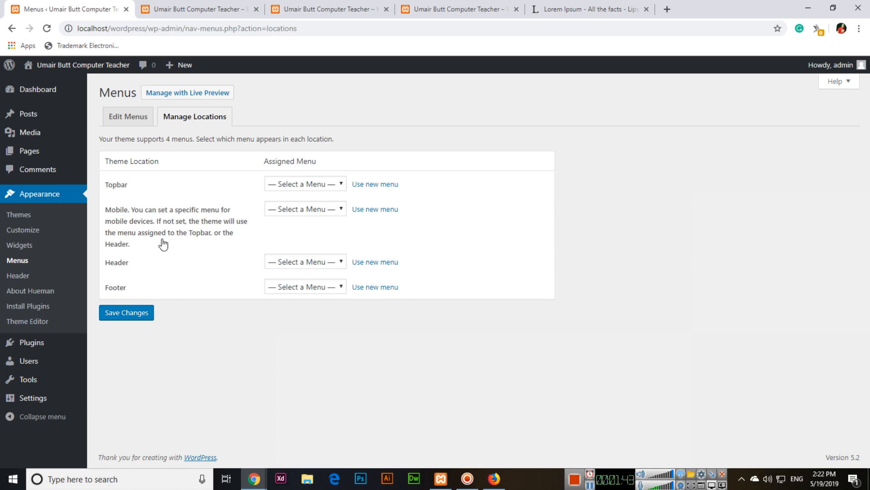
click(302, 263)
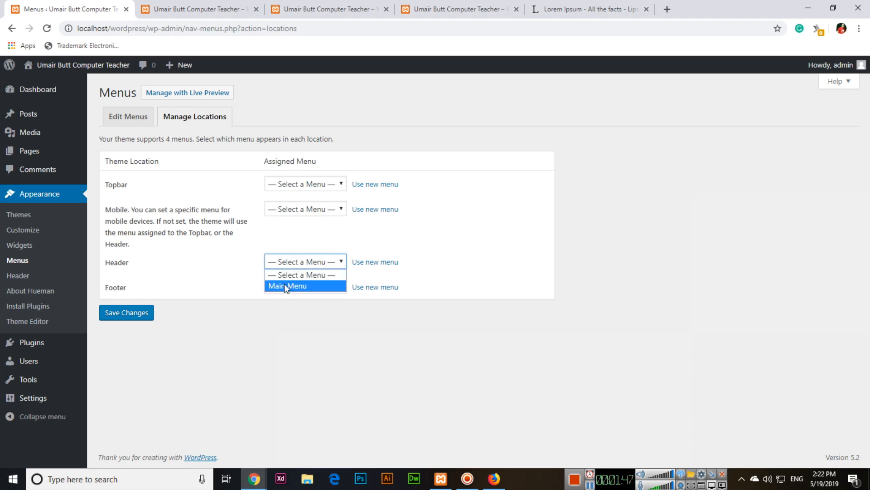
click(301, 286)
click(123, 315)
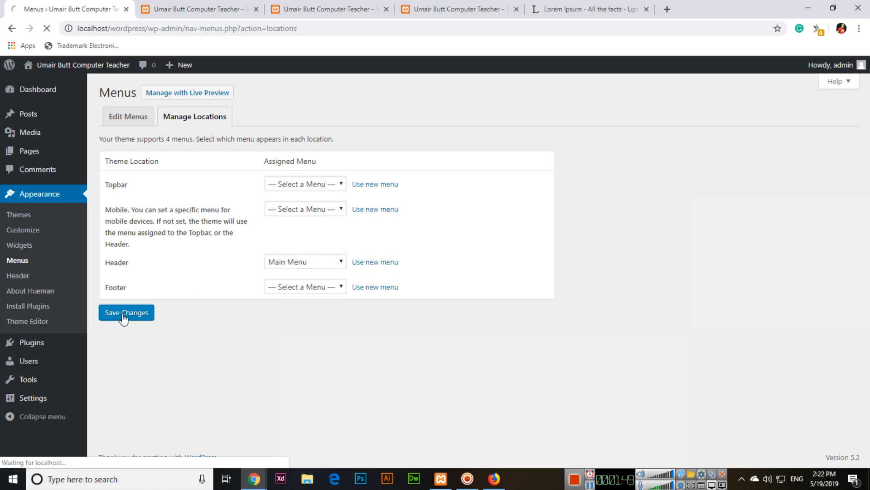
- Reload the site's front page and compare its header navigation with the menu location settings
click(198, 2)
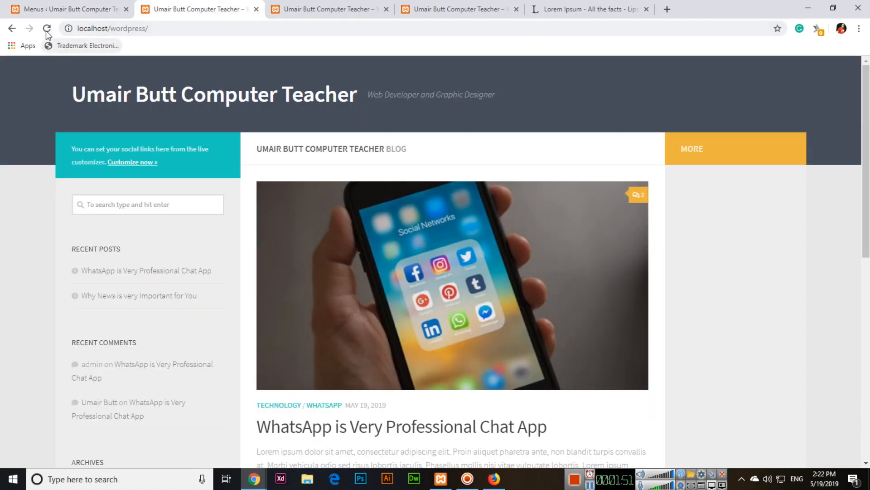
key(F5)
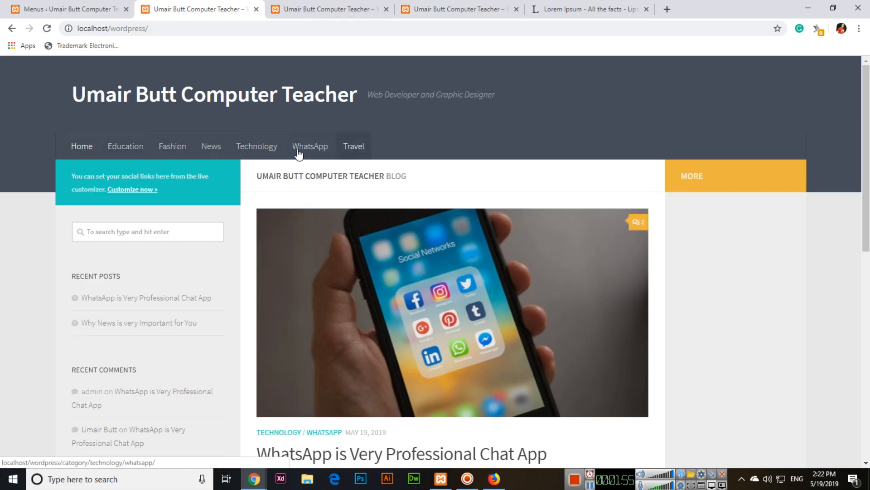
click(83, 5)
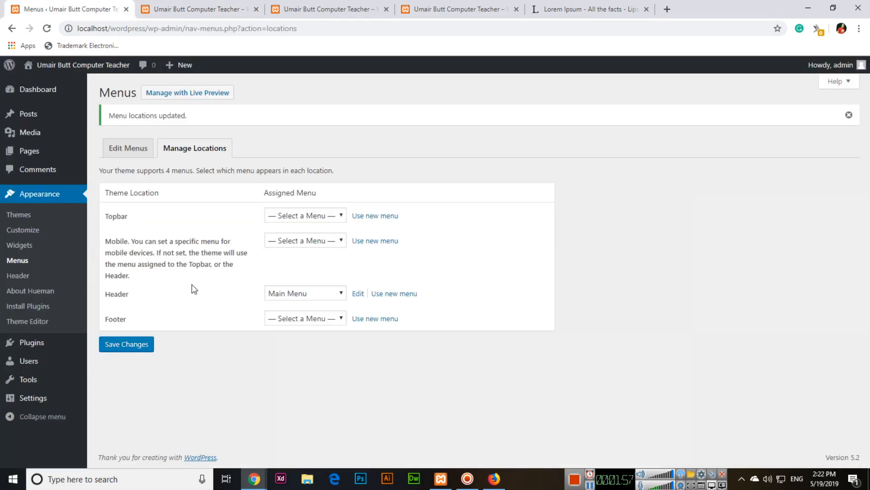
click(190, 8)
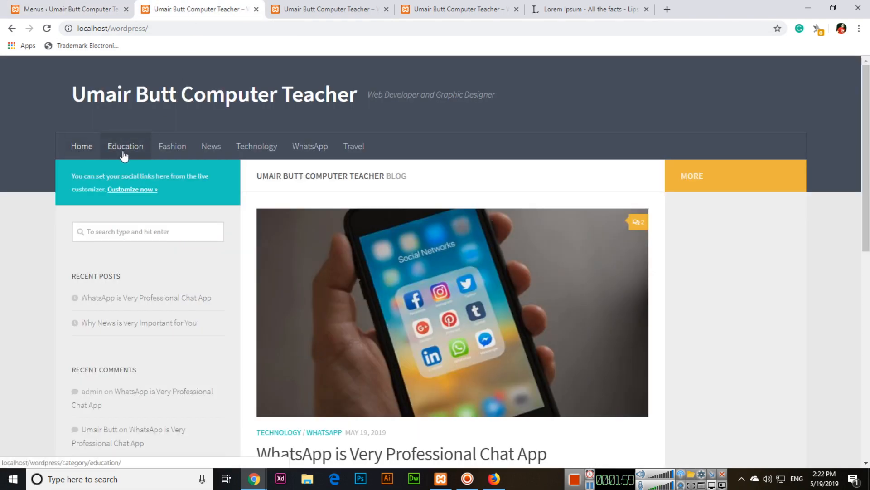
- Test the header menu by visiting the News, Technology, WhatsApp and Fashion category pages and returning to Home
click(223, 158)
scroll(298, 307, down, 4)
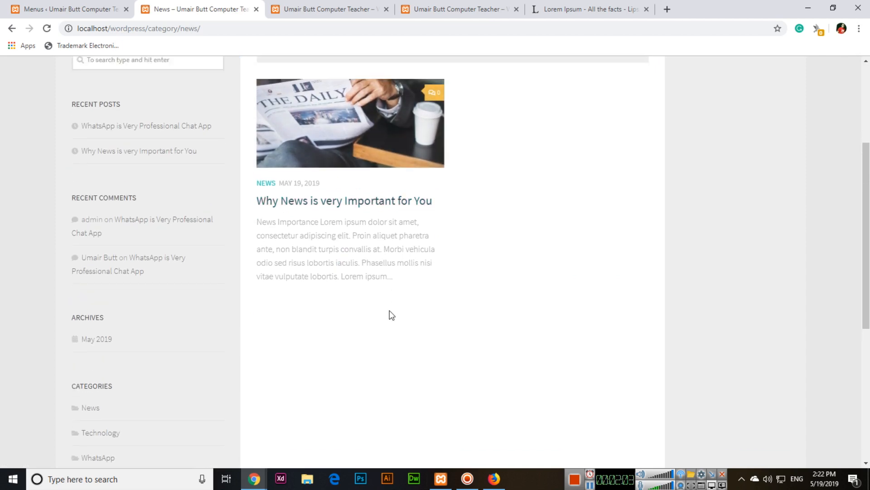
scroll(392, 315, up, 4)
click(264, 150)
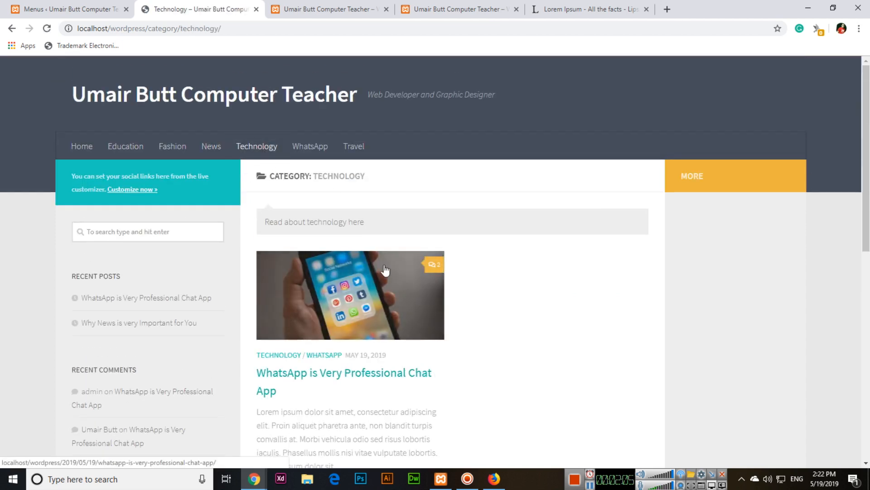
click(305, 149)
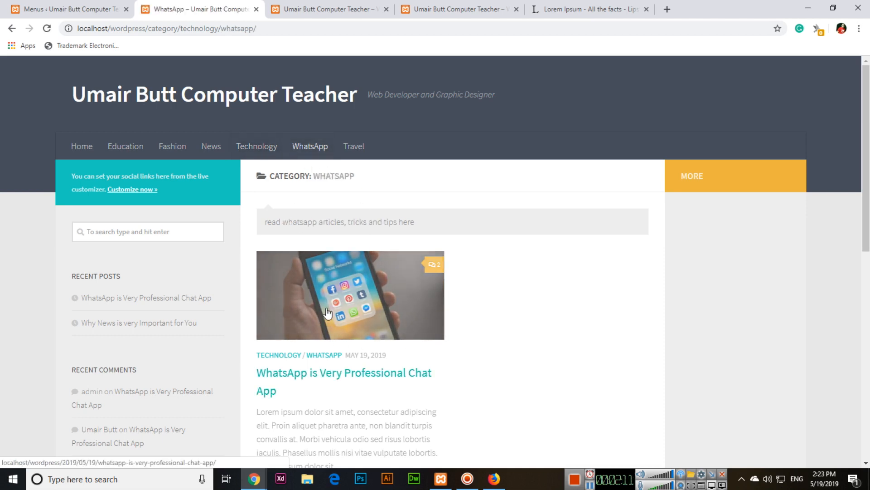
click(177, 150)
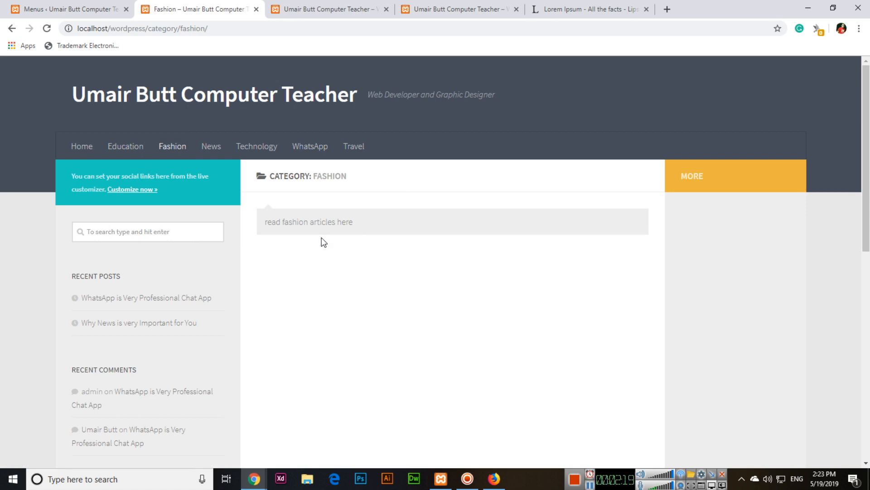
click(64, 8)
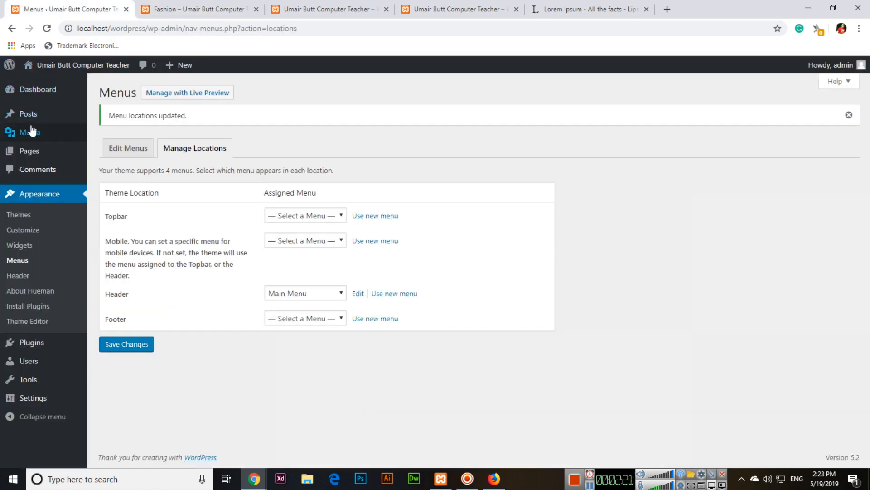
click(149, 6)
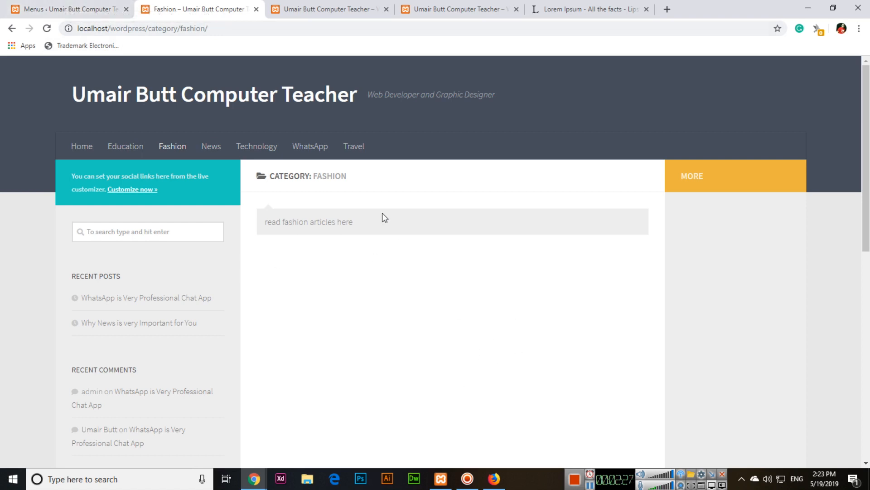
click(79, 149)
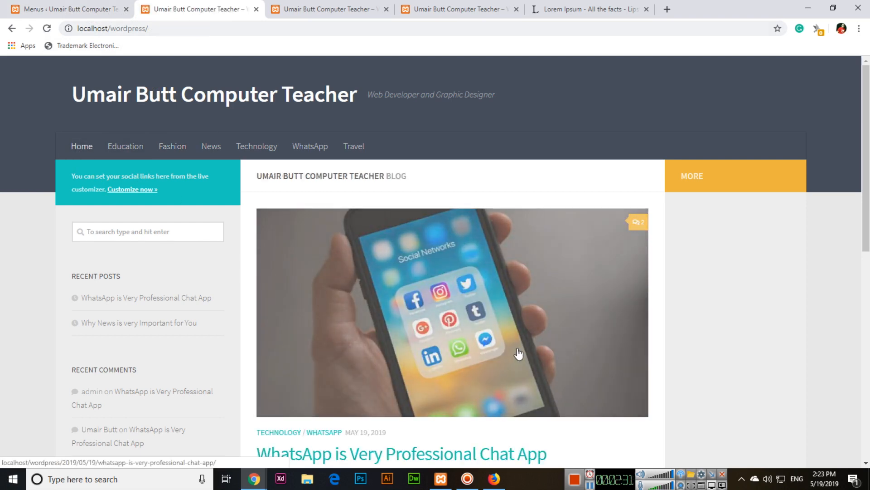
- Nest the WhatsApp item under Technology in Main Menu's structure and save the menu
click(91, 9)
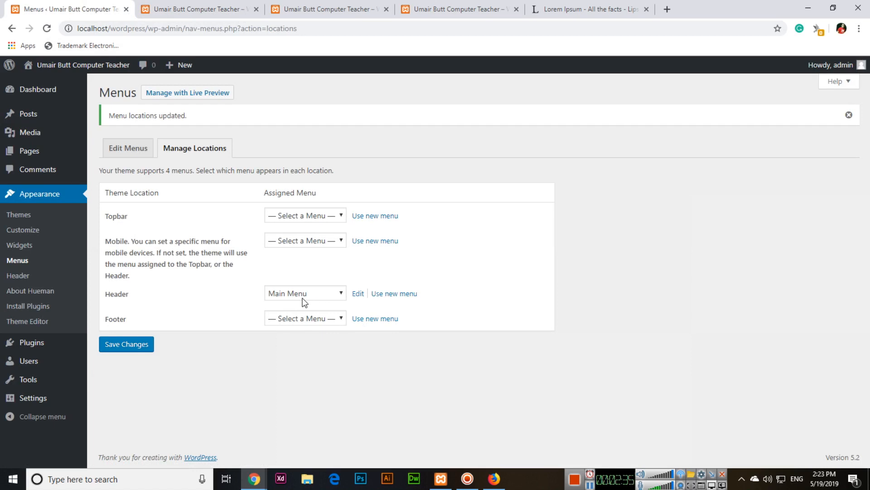
click(138, 150)
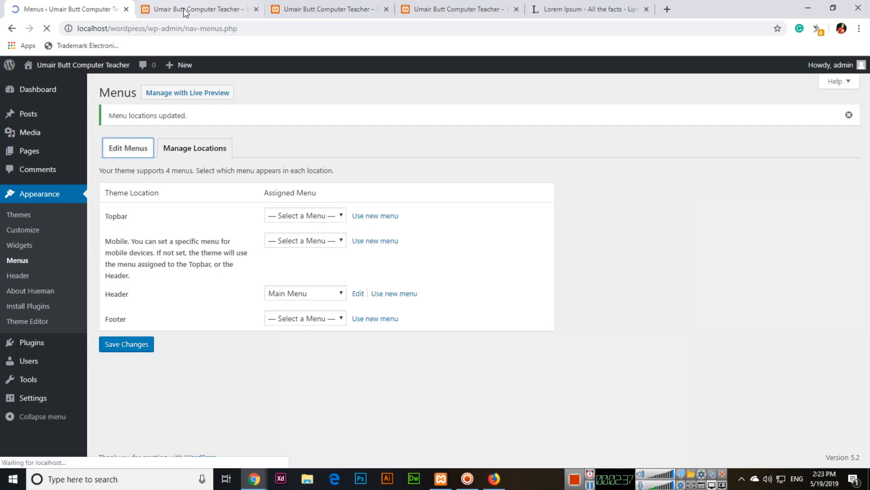
click(195, 10)
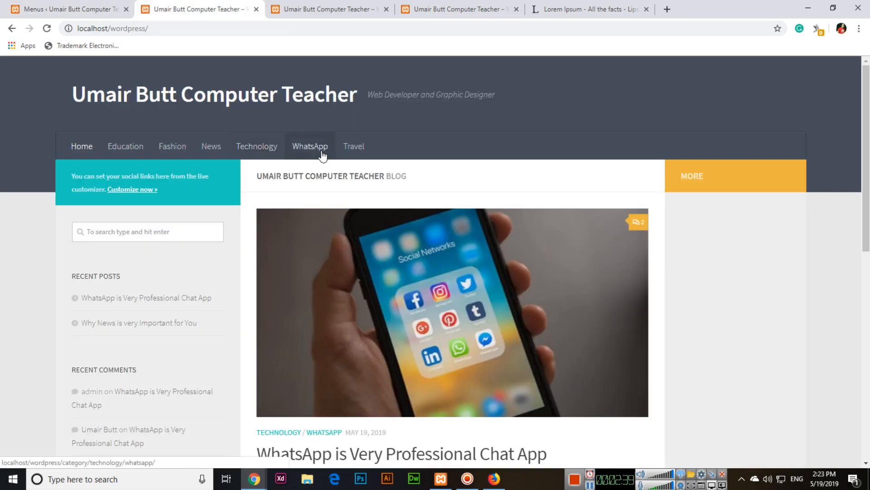
click(68, 9)
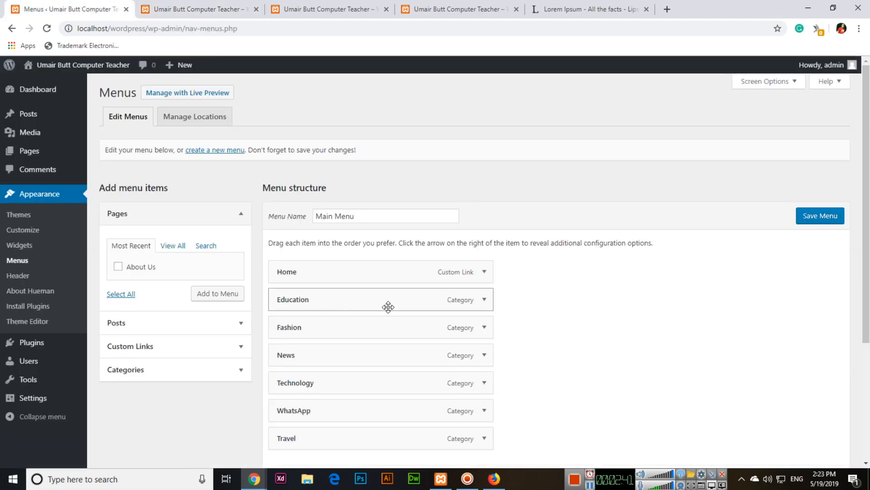
scroll(390, 306, down, 2)
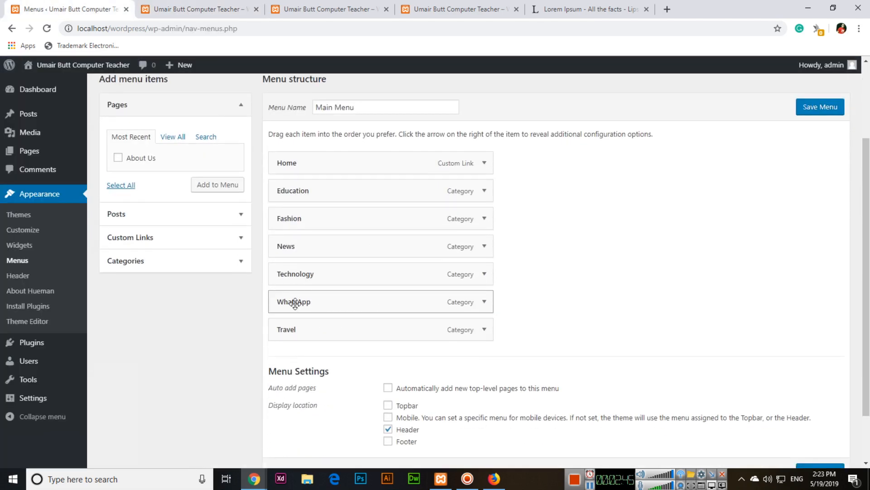
drag(294, 303, 313, 303)
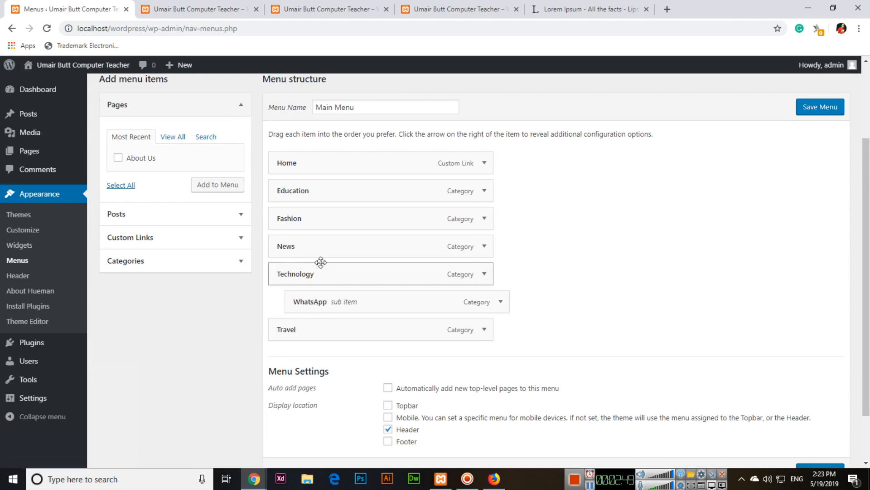
click(830, 107)
- Reload the site's front page and compare its Technology submenu with the structure in the menu editor
click(236, 6)
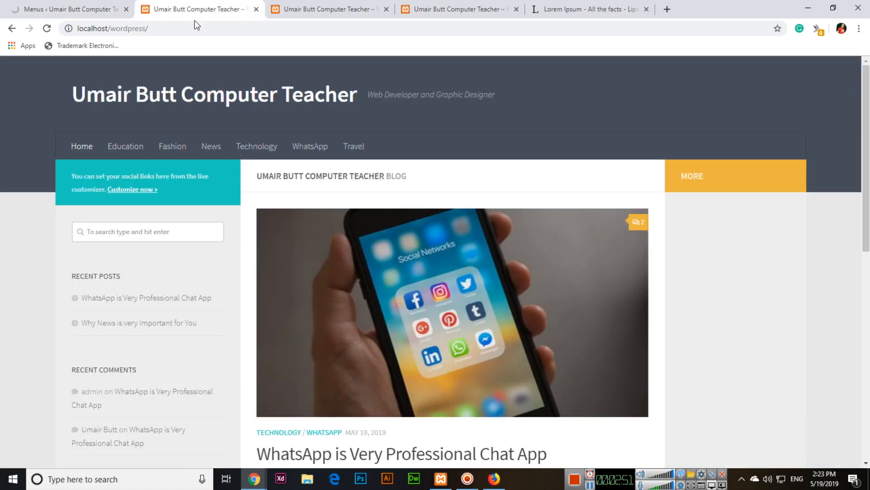
click(46, 28)
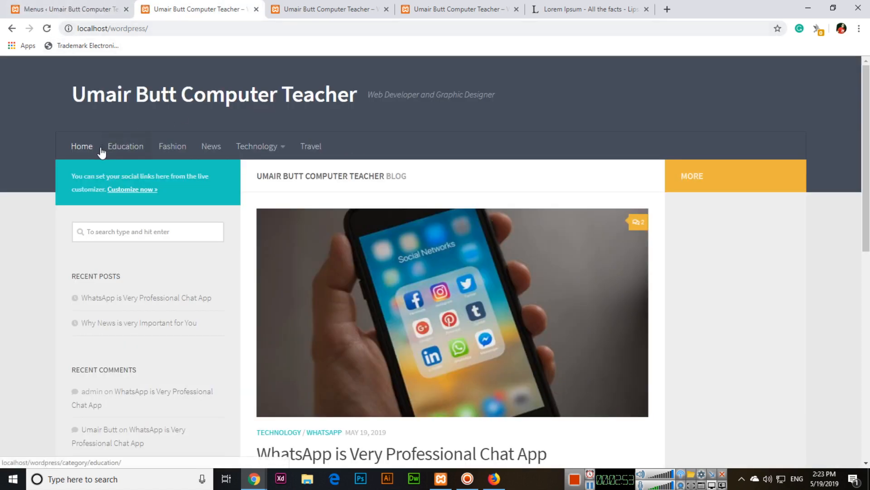
mouse_move(257, 146)
click(68, 4)
scroll(352, 308, down, 3)
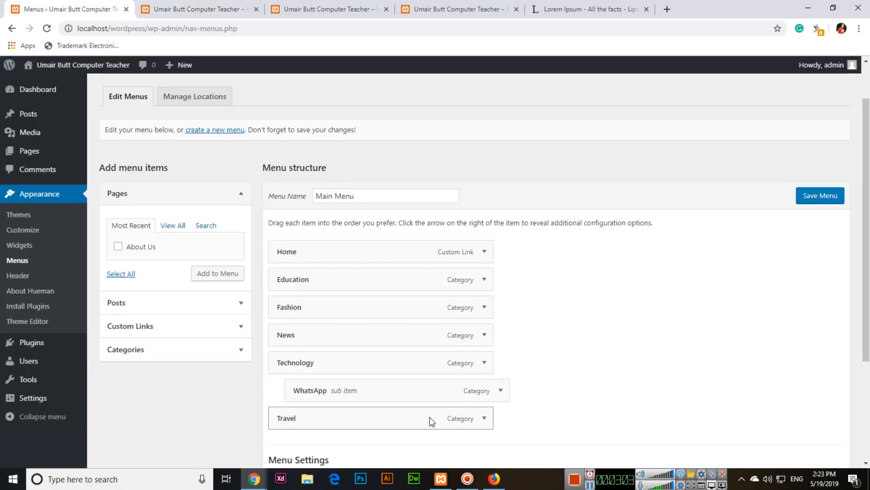
click(155, 9)
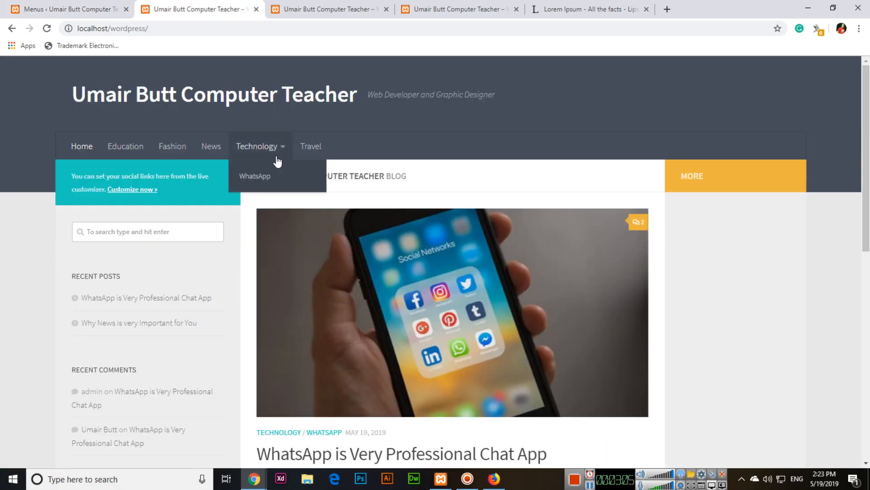
- Create a new menu named Top Menu
click(70, 5)
scroll(358, 264, up, 3)
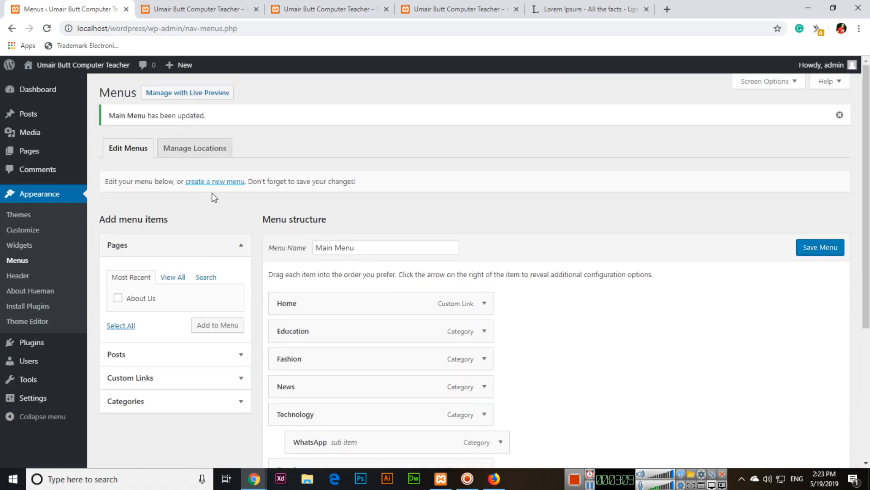
click(227, 186)
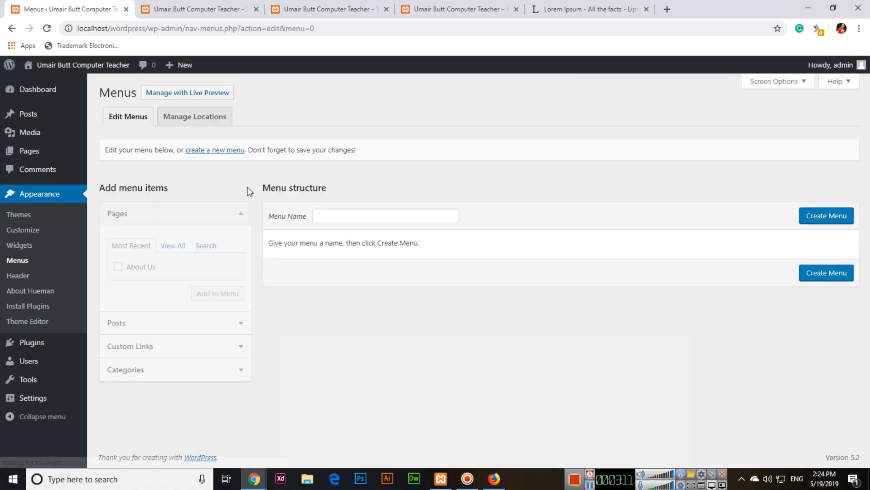
click(350, 218)
text(Top Menu)
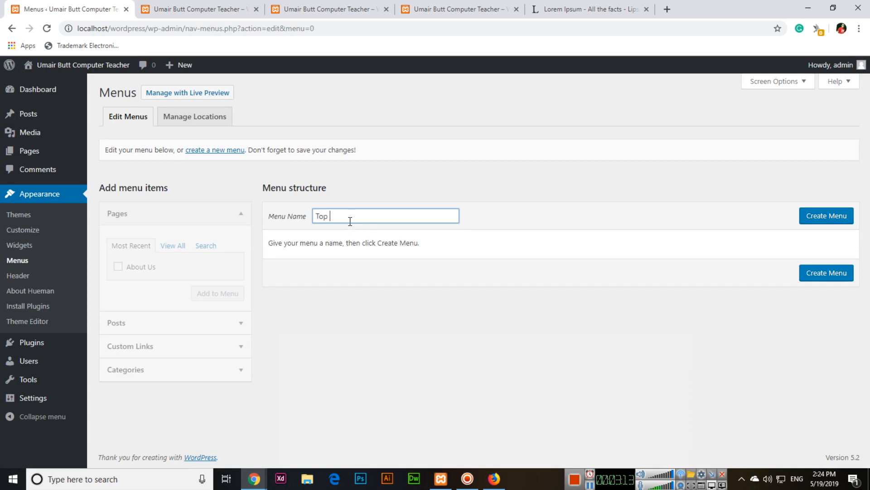
click(818, 220)
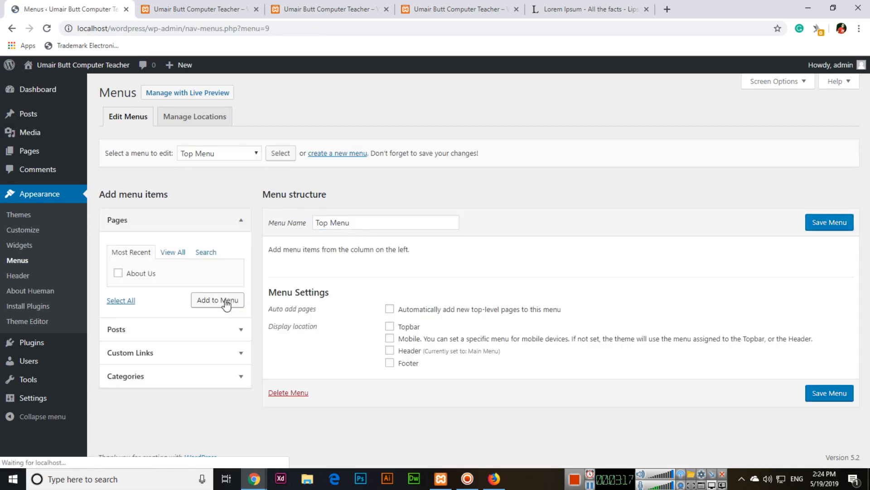
- Add the Home and About Us pages to Top Menu and save it
click(165, 254)
click(118, 273)
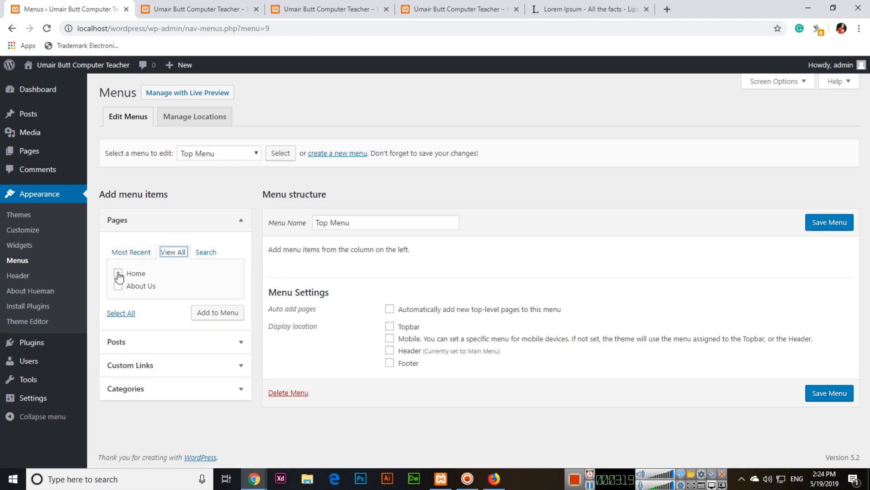
click(118, 286)
click(209, 315)
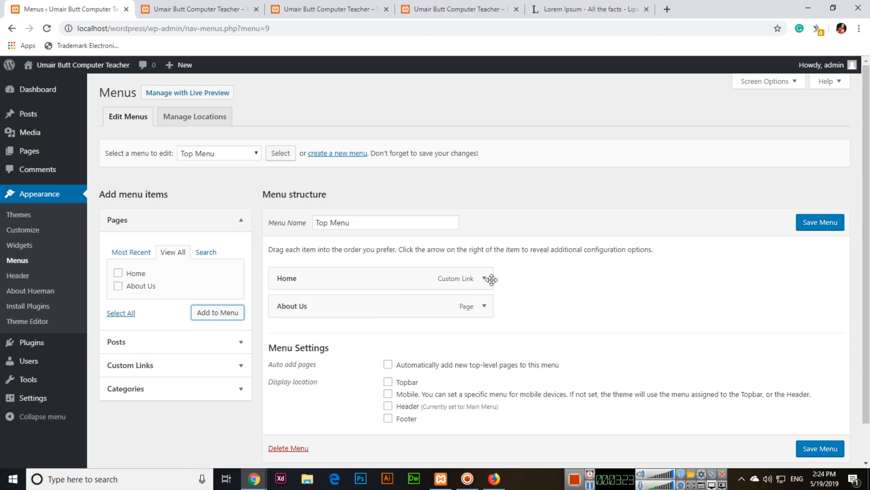
click(826, 224)
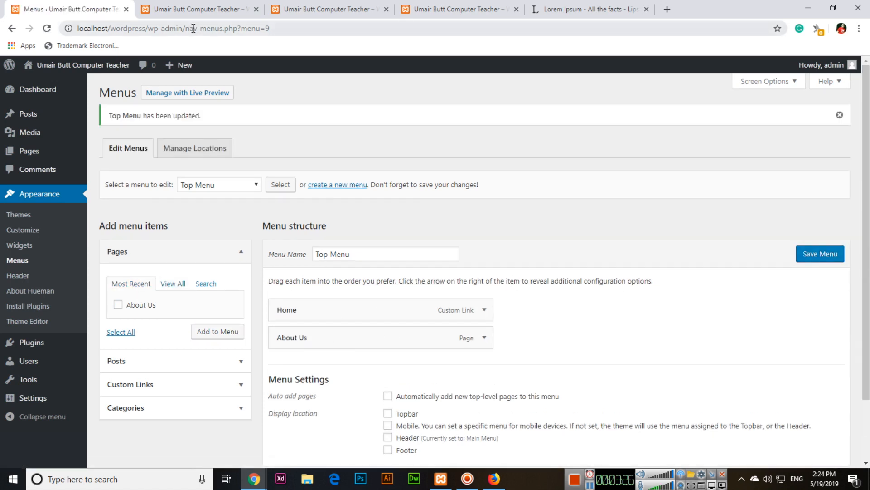
- Assign Top Menu to the Topbar theme location and save the menu locations
click(194, 149)
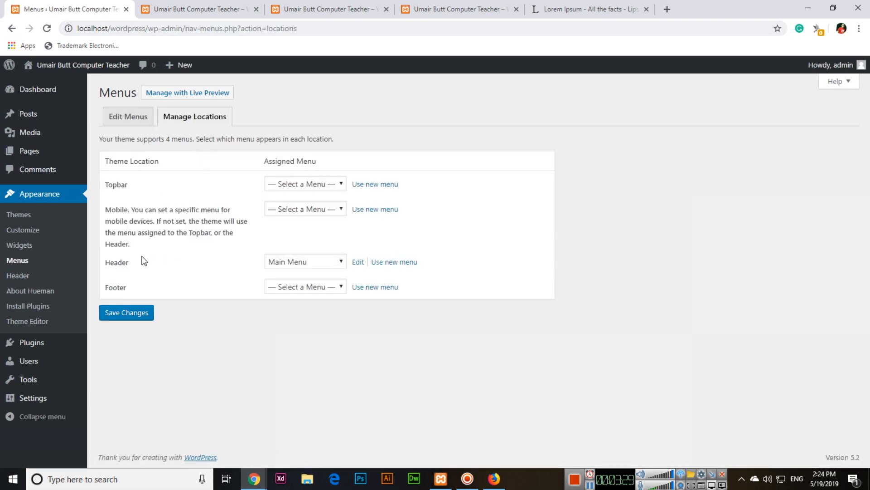
click(325, 185)
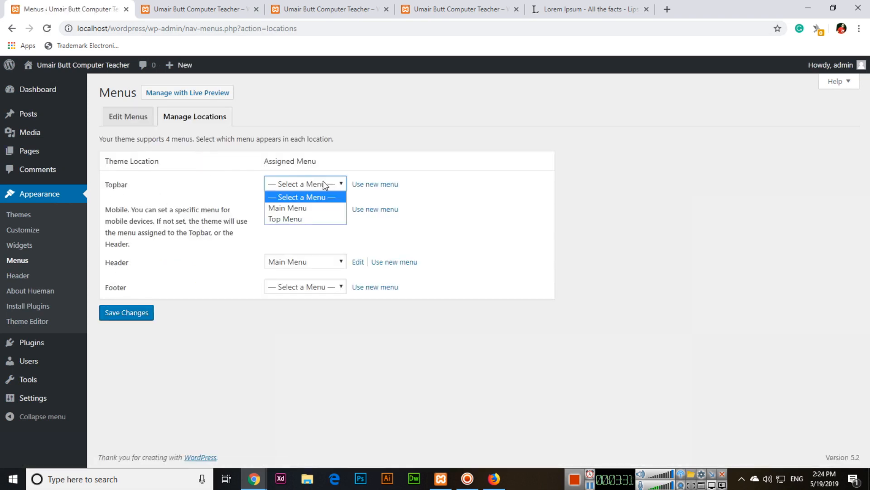
click(305, 221)
click(146, 315)
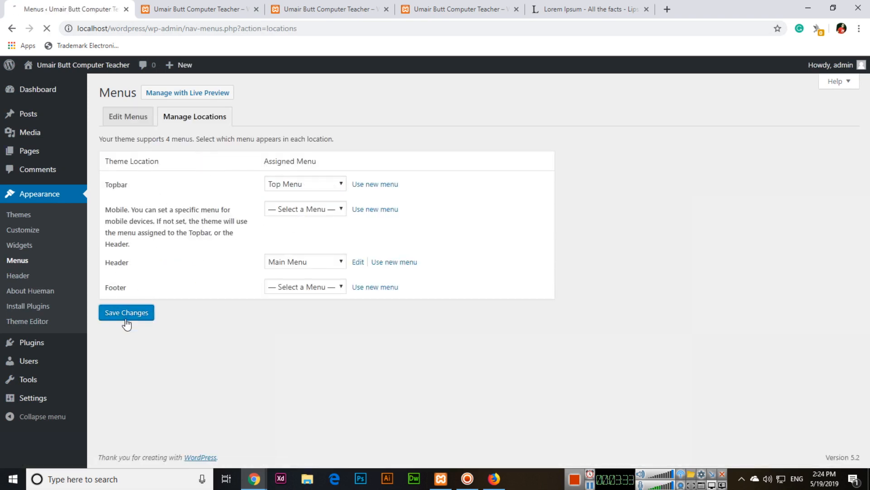
- Reload the site's front page to check the top bar navigation, and return to the menu locations
click(172, 6)
click(47, 28)
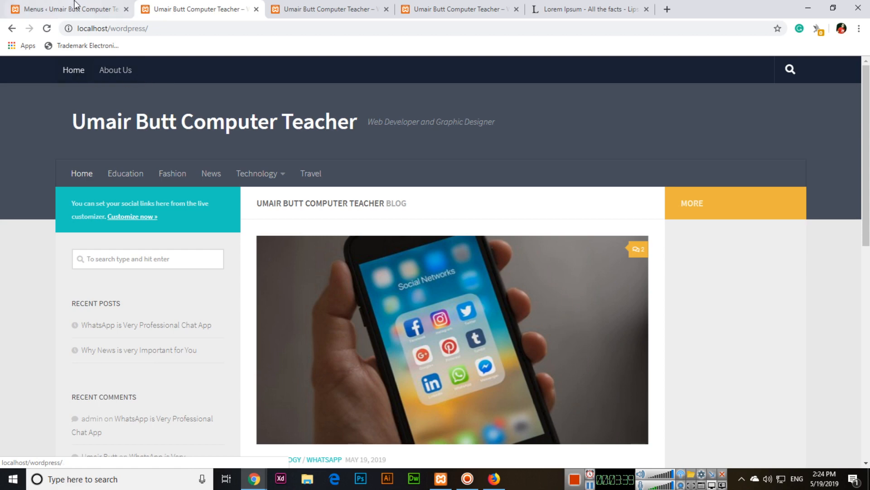
click(68, 9)
- Create and publish a new page titled Contact Us with the text "For more information please contact us"
mouse_move(54, 154)
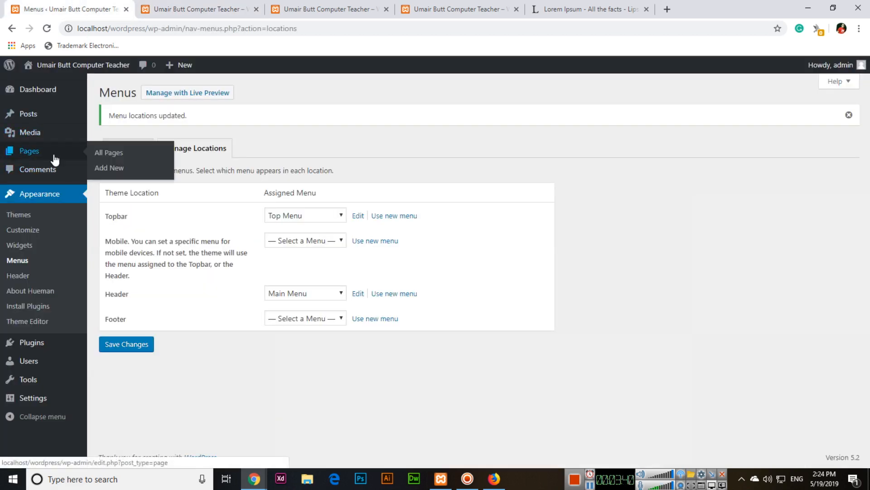
click(114, 172)
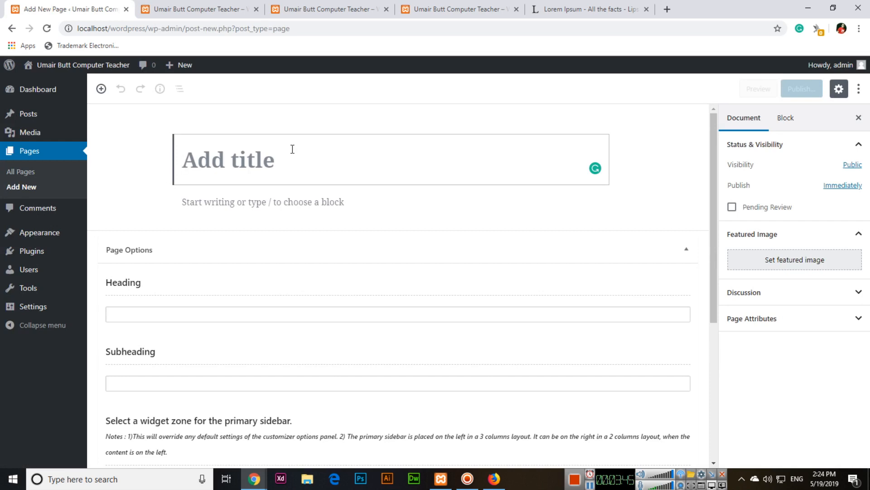
text(Contact Us)
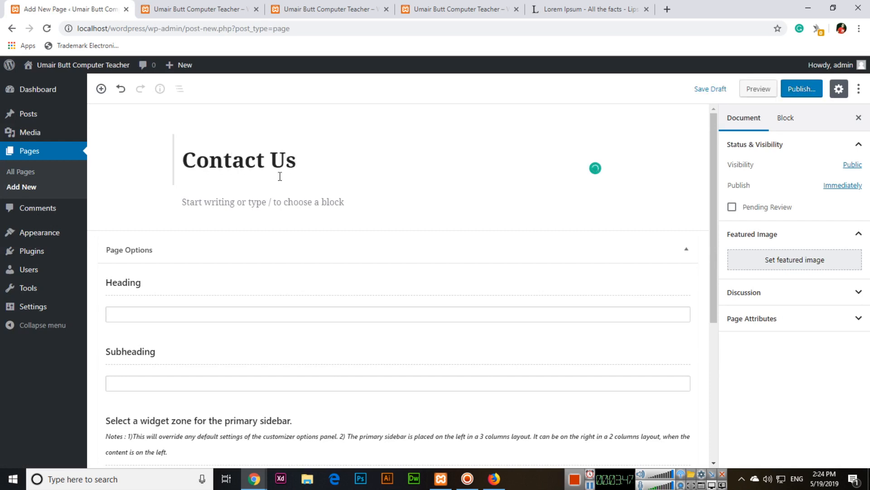
click(255, 202)
text(For )
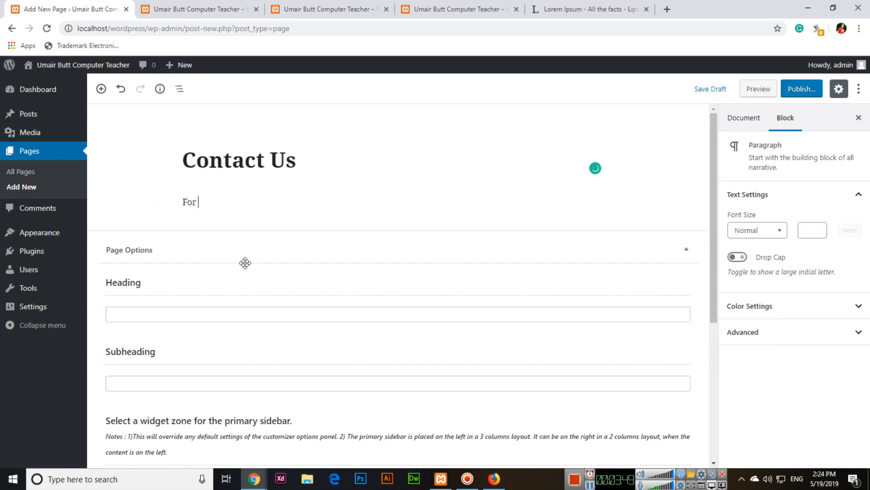
text(more informatipn p)
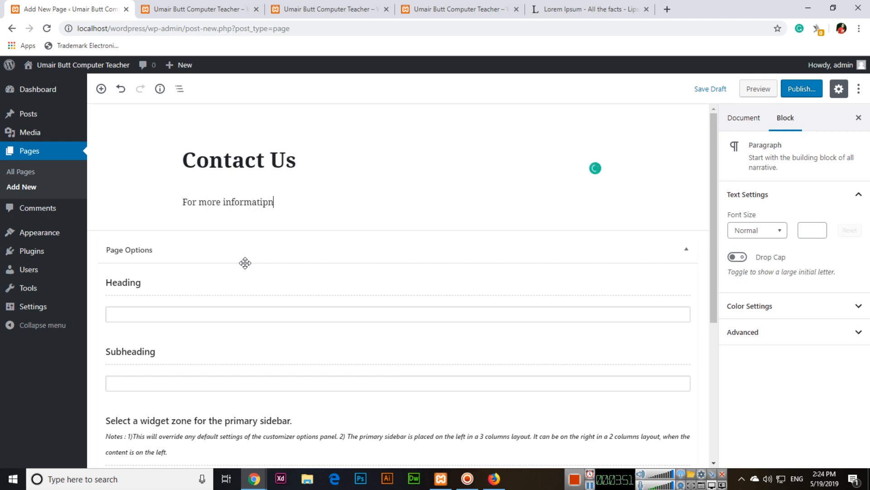
key(BackSpace)
key(BackSpace)
key(BackSpace)
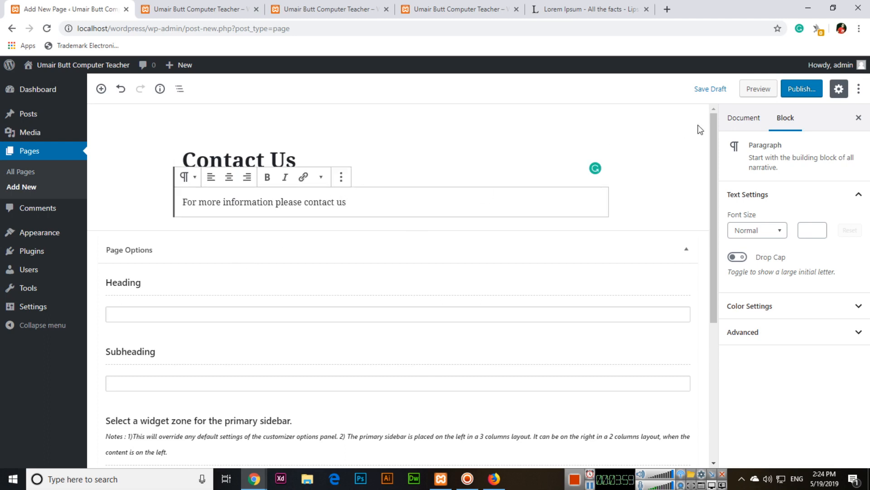
click(802, 93)
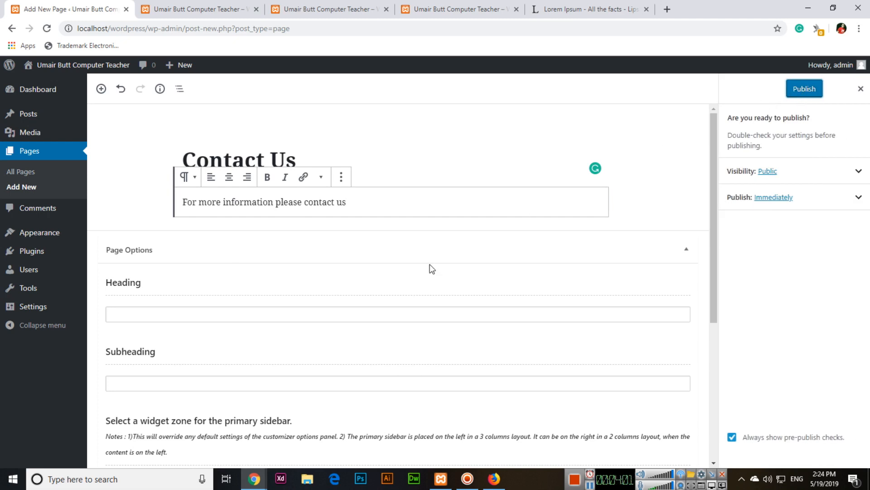
click(805, 90)
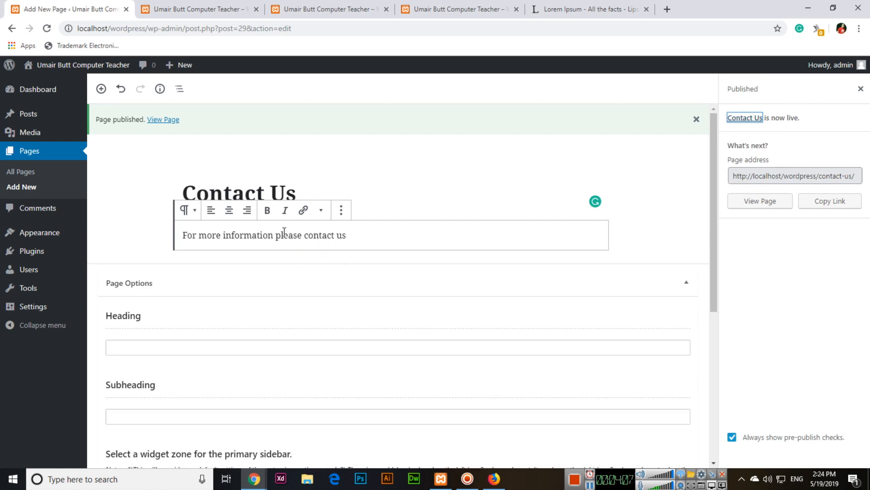
- Reload the site's front page to check the top bar for Contact Us, and return to the page editor
click(199, 9)
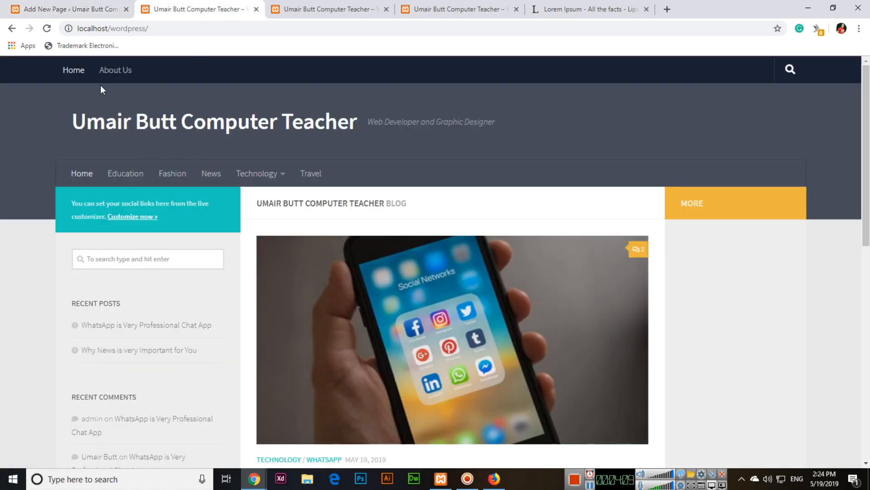
click(47, 28)
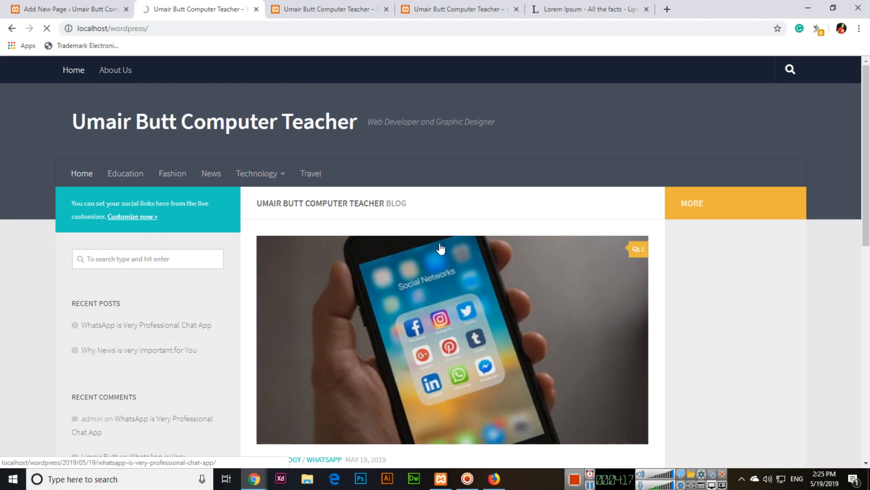
click(95, 5)
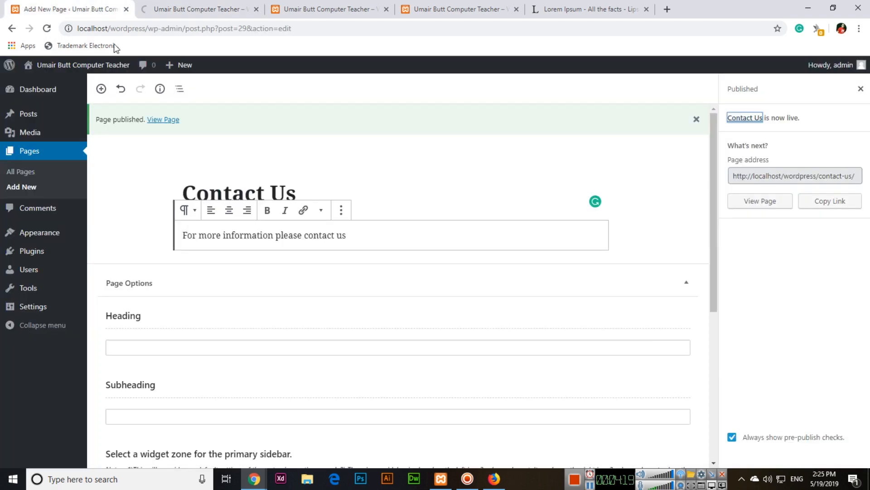
- Open the menu editor for Top Menu, looking over the front page's navigation while it loads
scroll(69, 222, down, 3)
mouse_move(10, 237)
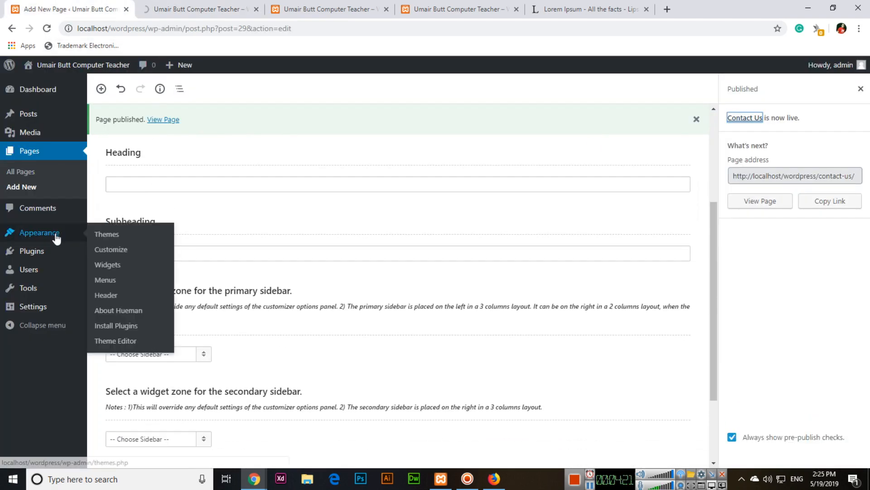
click(107, 280)
click(195, 9)
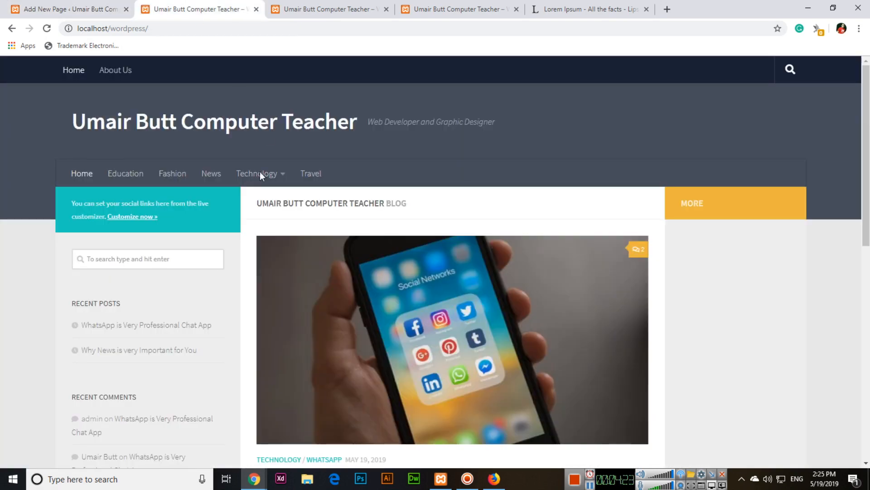
click(22, 6)
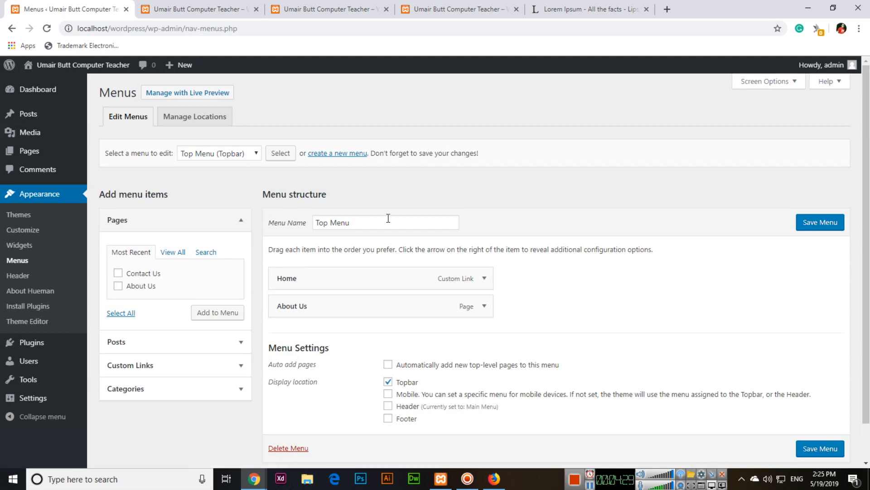
- Add the Contact Us page to Top Menu and save the menu
scroll(348, 322, down, 2)
click(118, 232)
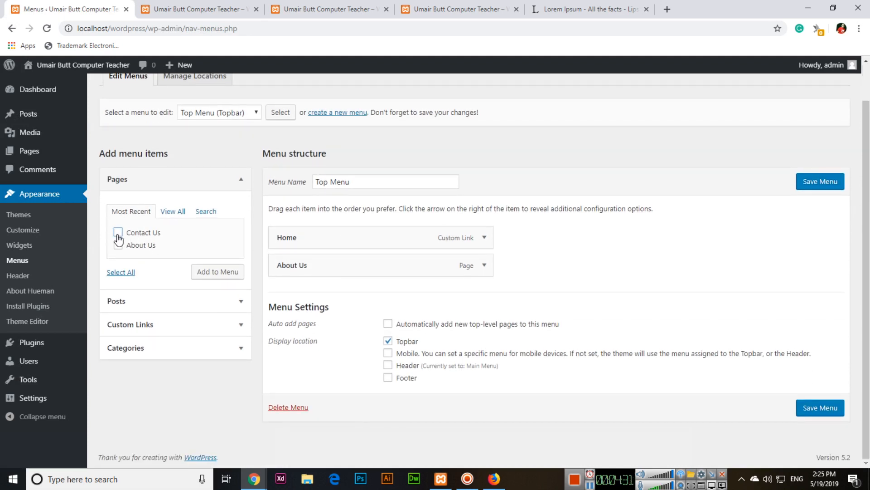
click(219, 272)
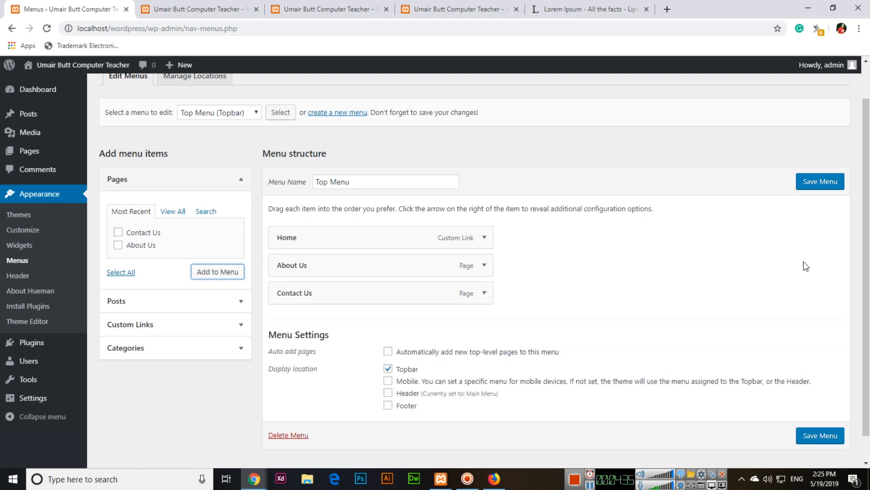
click(819, 183)
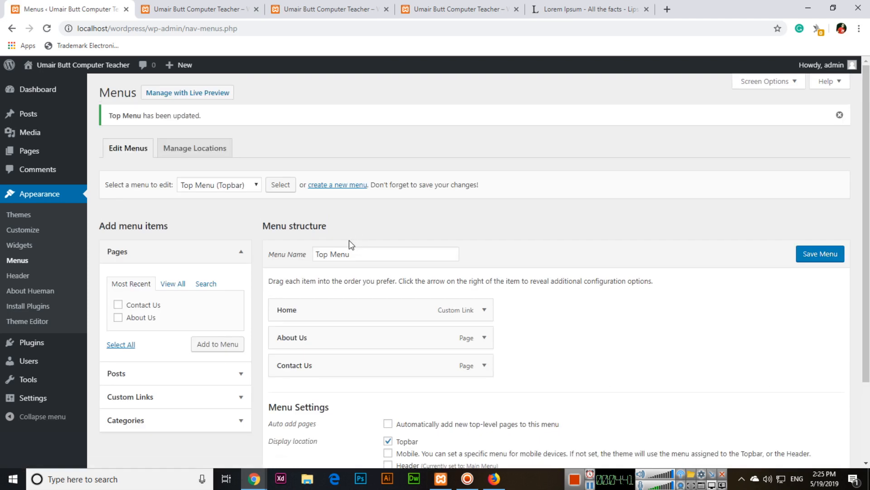
- Reload the site's front page and check the Contact Us and About Us pages through the top bar links
click(217, 11)
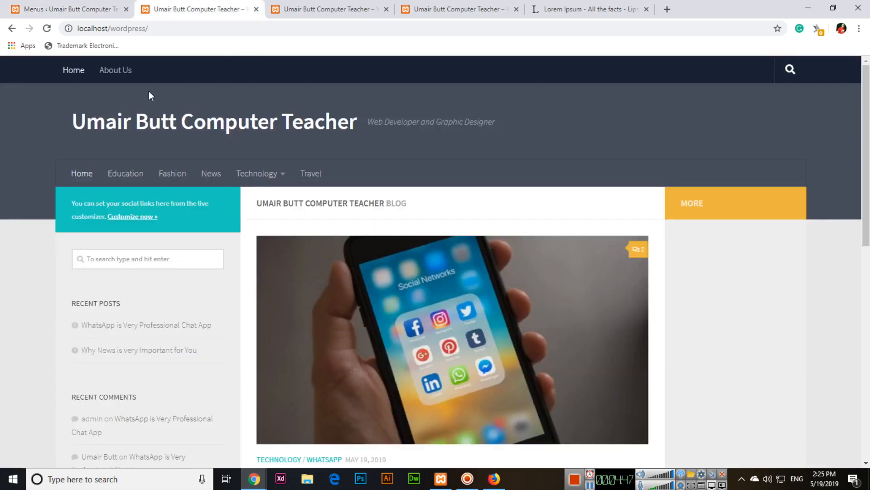
click(48, 29)
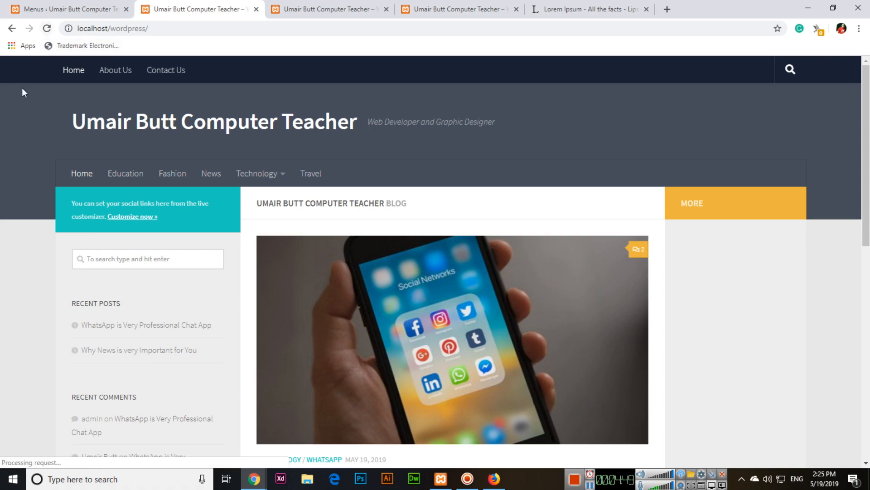
click(178, 72)
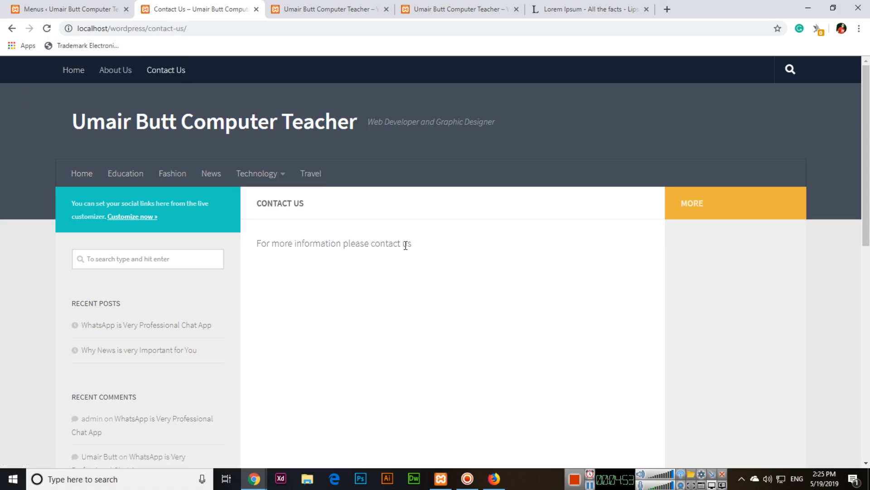
click(113, 71)
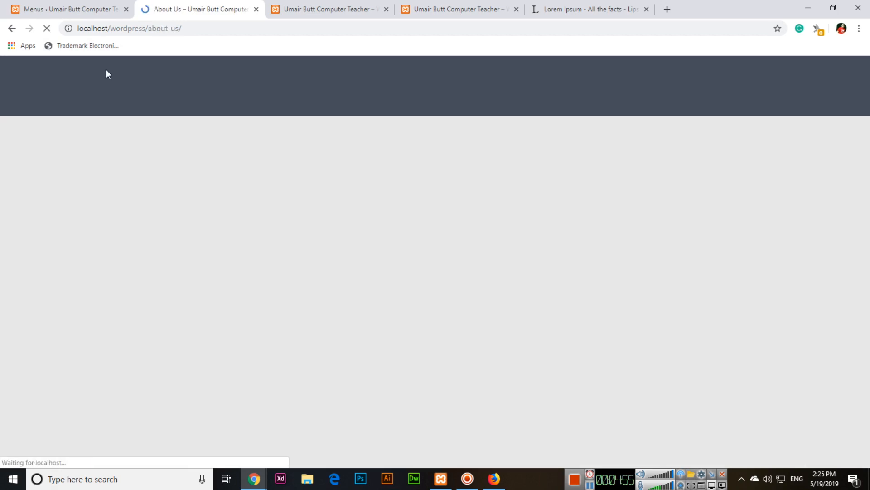
scroll(526, 285, down, 10)
scroll(525, 286, up, 10)
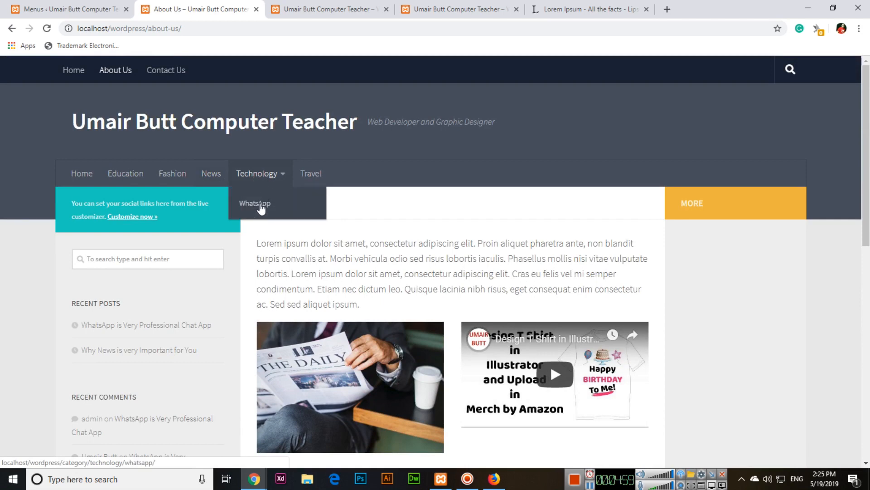
- View the WhatsApp category page from the Technology submenu, and return to the site's home page
click(260, 205)
scroll(379, 341, down, 2)
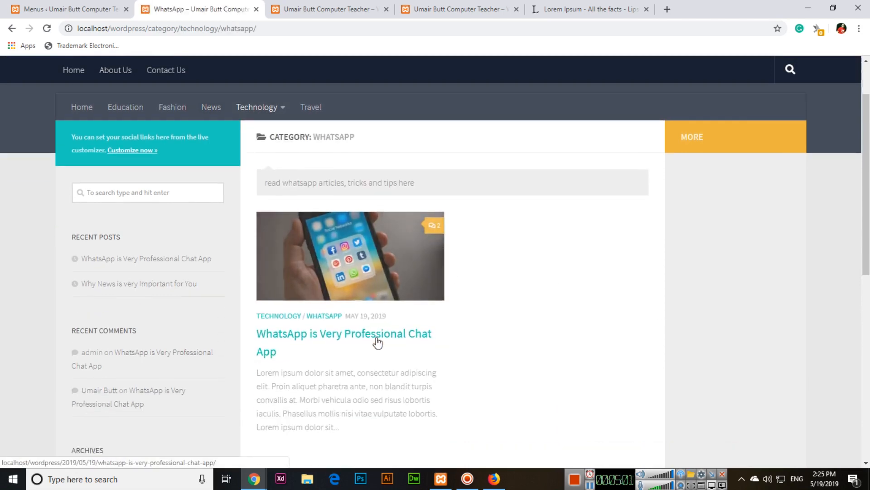
scroll(426, 365, up, 2)
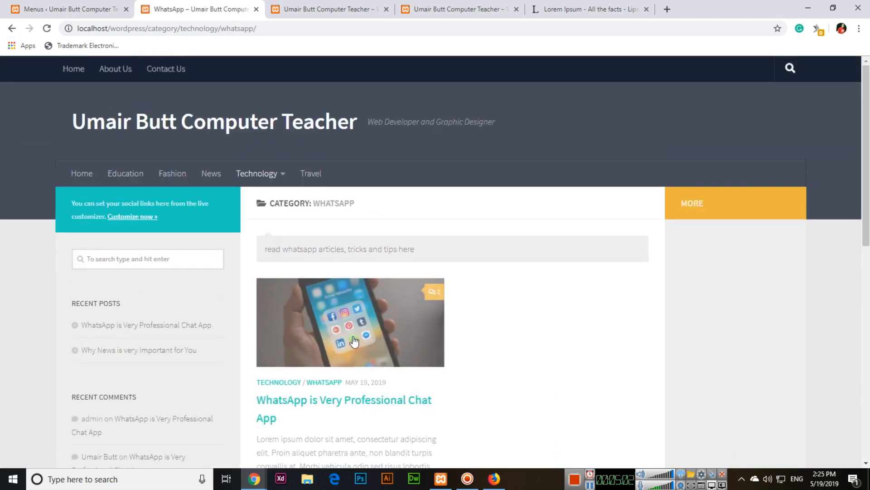
click(76, 172)
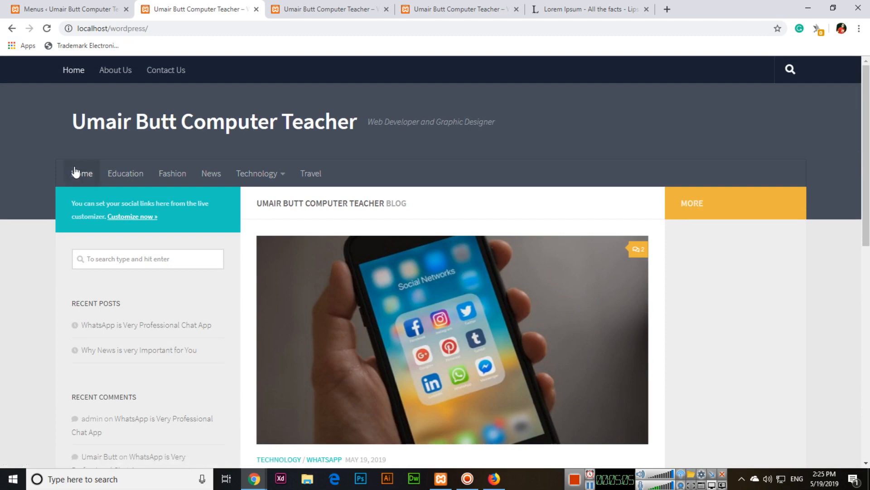
- Return to the Top Menu editor and inspect the Contact Us item's settings, collapsing them without changes
click(67, 9)
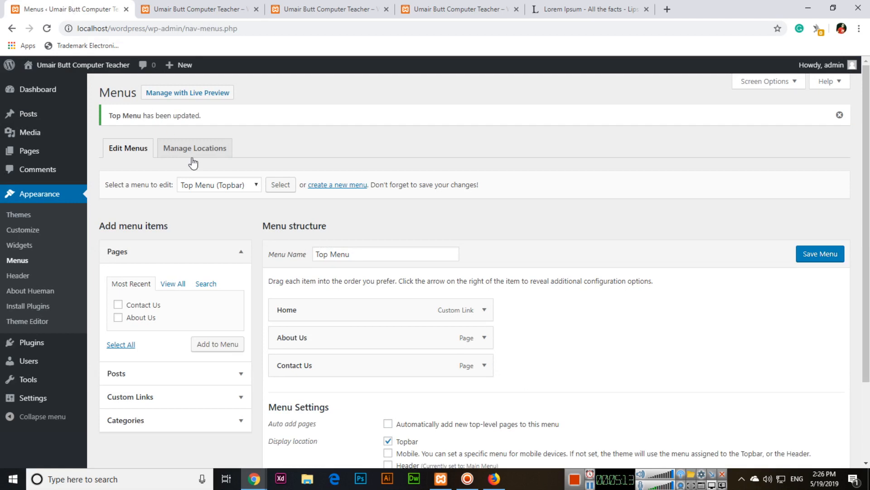
scroll(218, 172, down, 3)
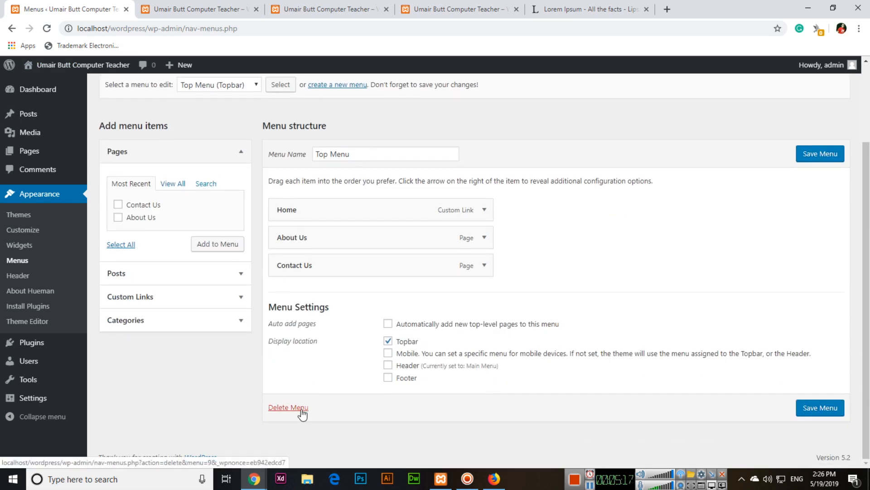
click(484, 267)
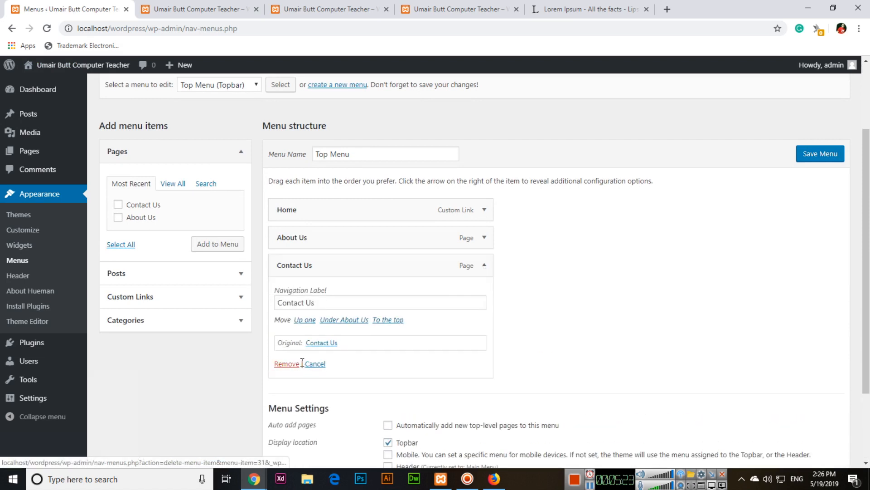
click(483, 268)
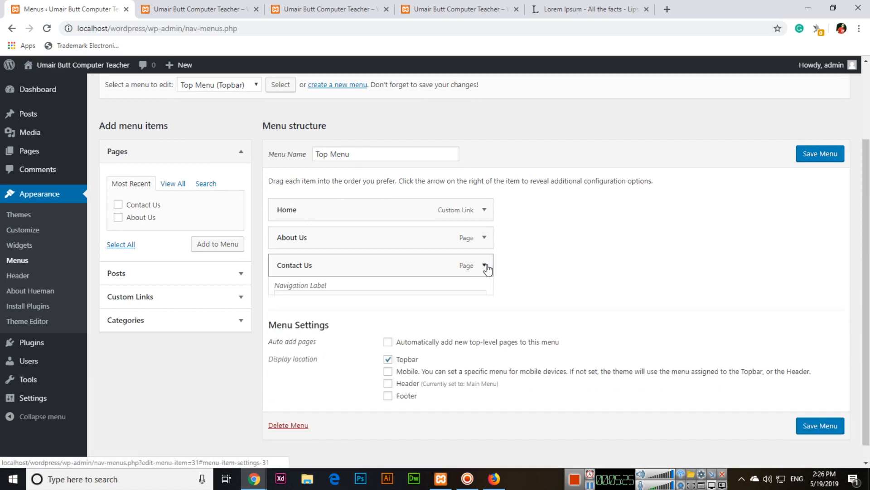
scroll(431, 376, up, 3)
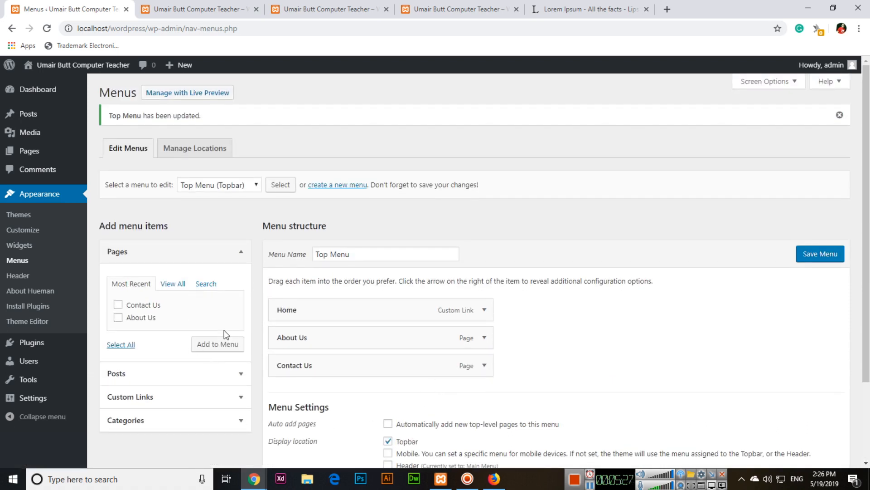